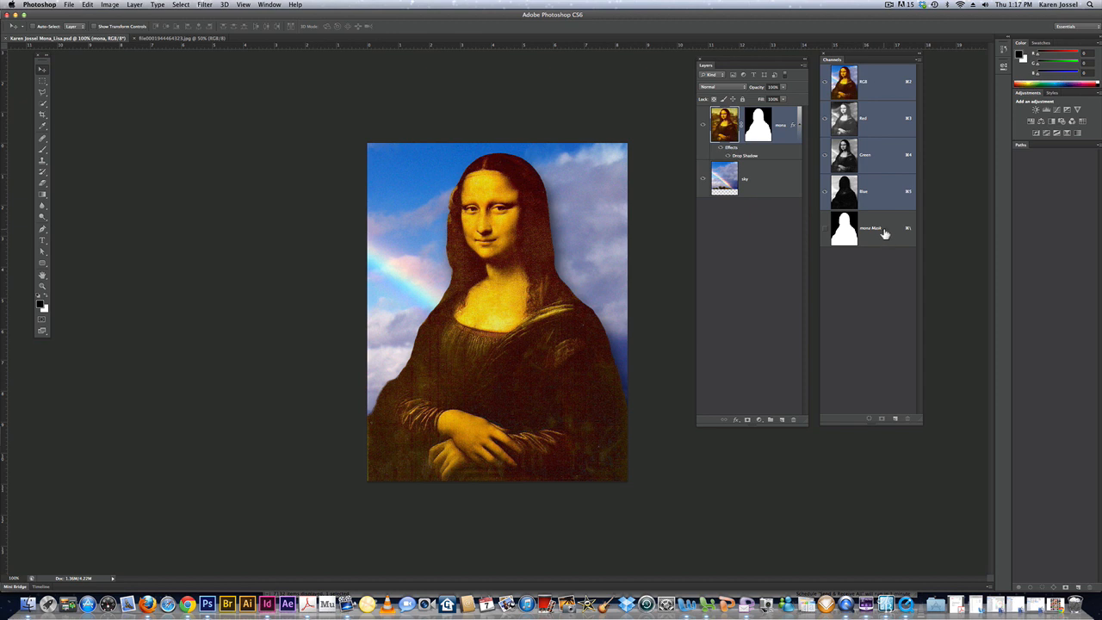
With the mona layer active, draw an elliptical selection around the eye on the right side of the image
left_click(772, 177)
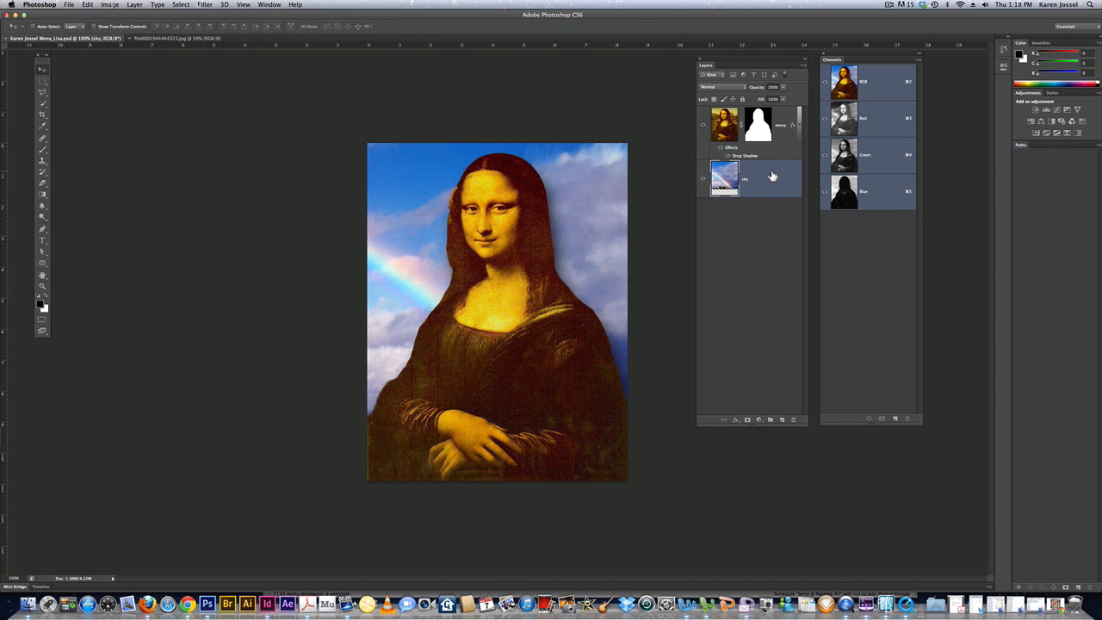
left_click(781, 117)
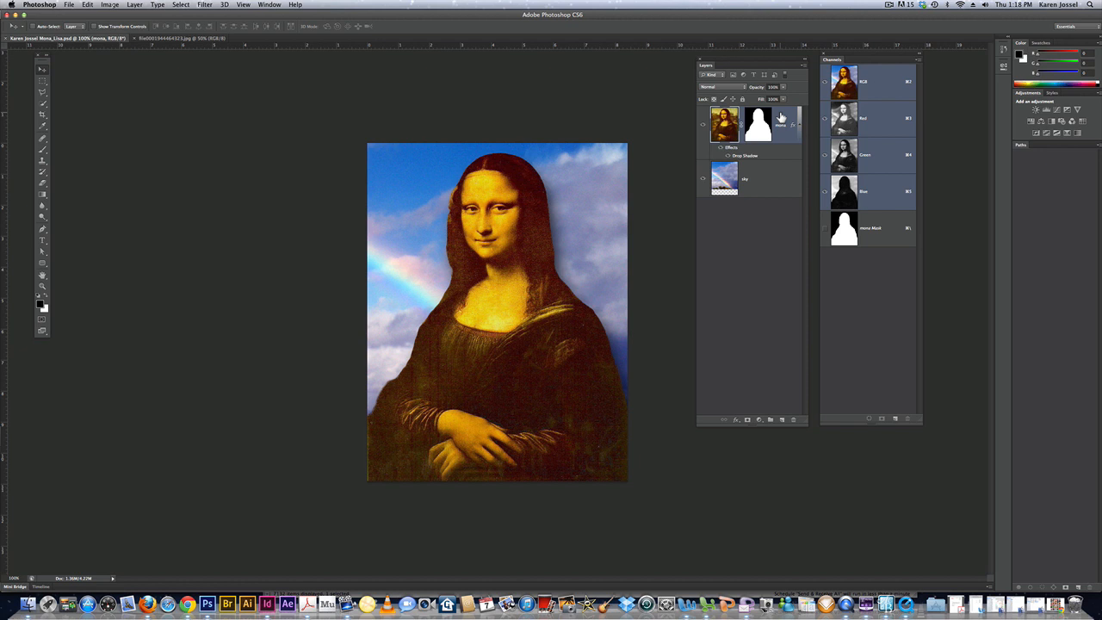
left_click(43, 83)
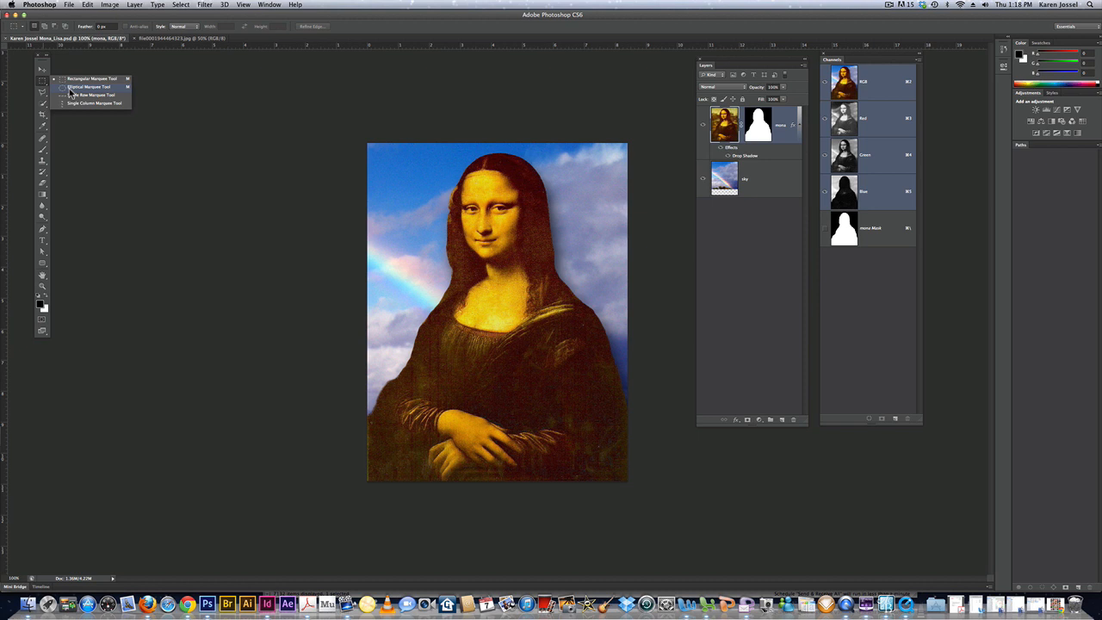
left_click(70, 89)
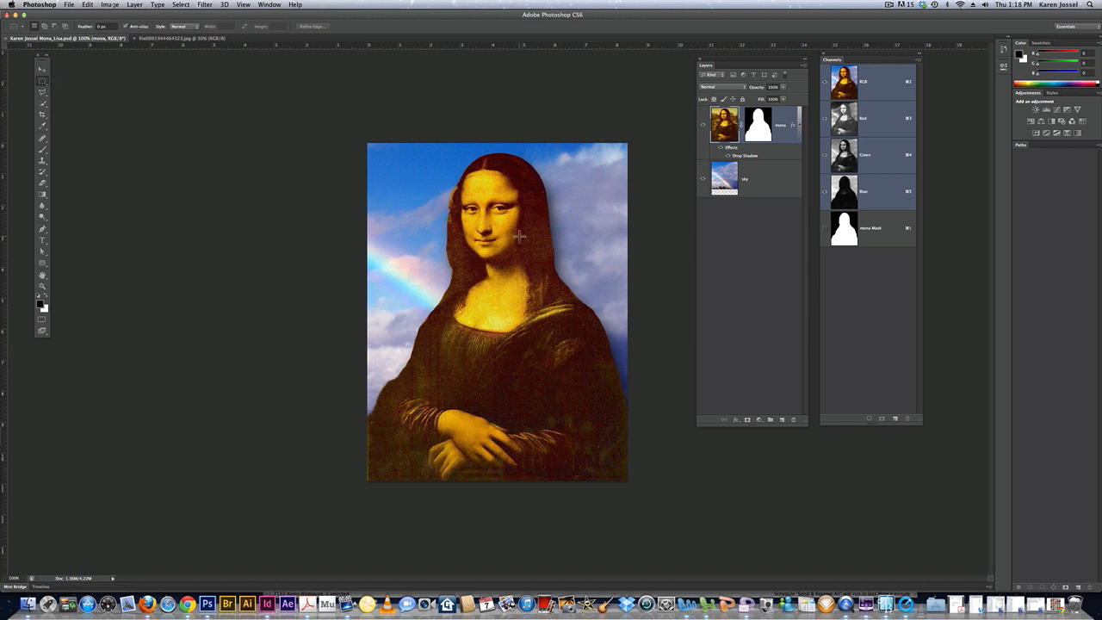
left_click_drag(510, 197, 489, 217)
Transform the elliptical selection, reducing its height from the top so it fits the eye
left_click(180, 5)
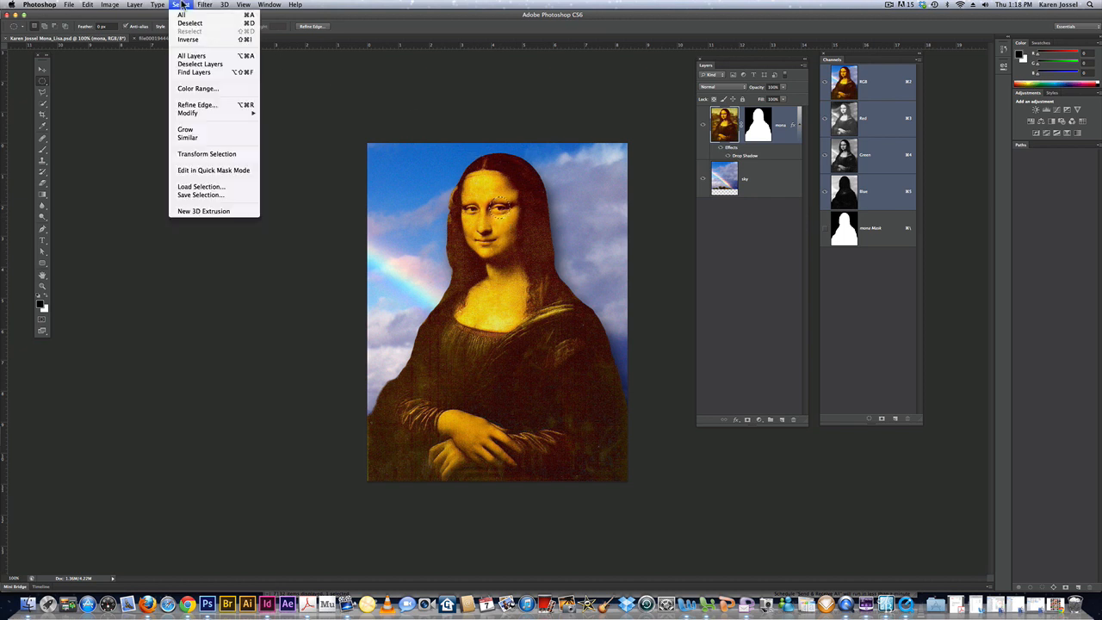
left_click(204, 155)
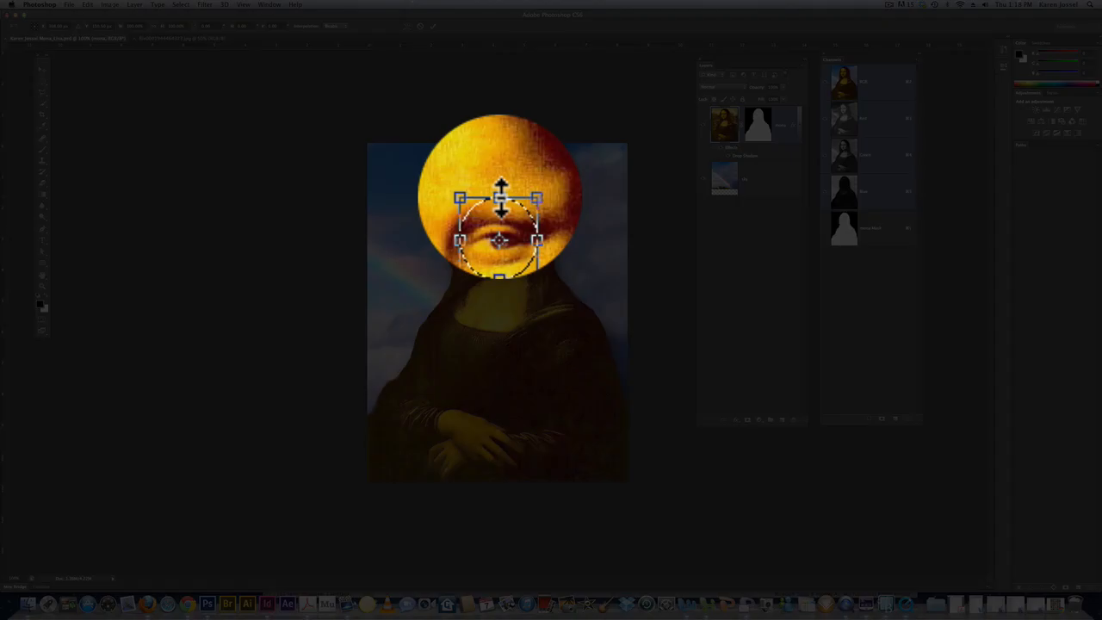
left_click_drag(500, 197, 499, 217)
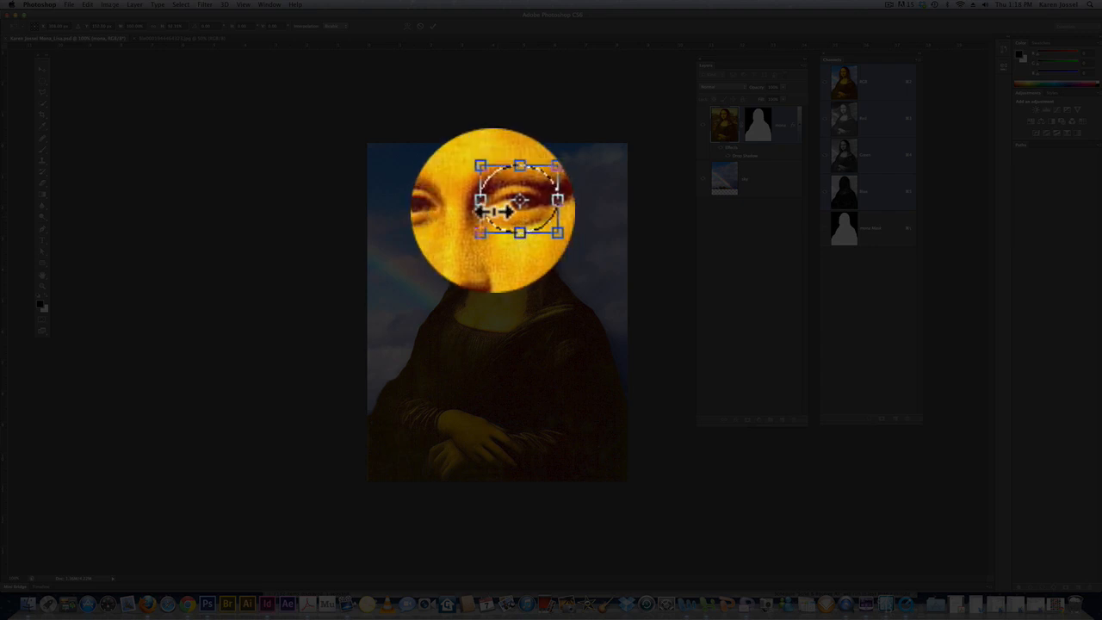
key("Return")
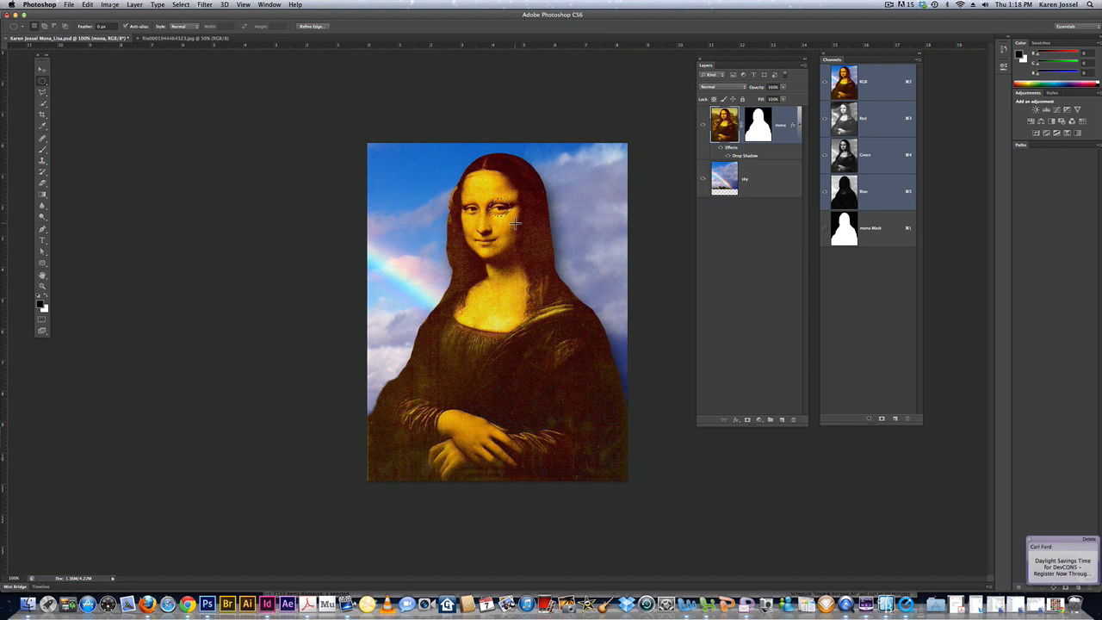
Save the elliptical selection as a new channel named "r rim"
left_click(181, 5)
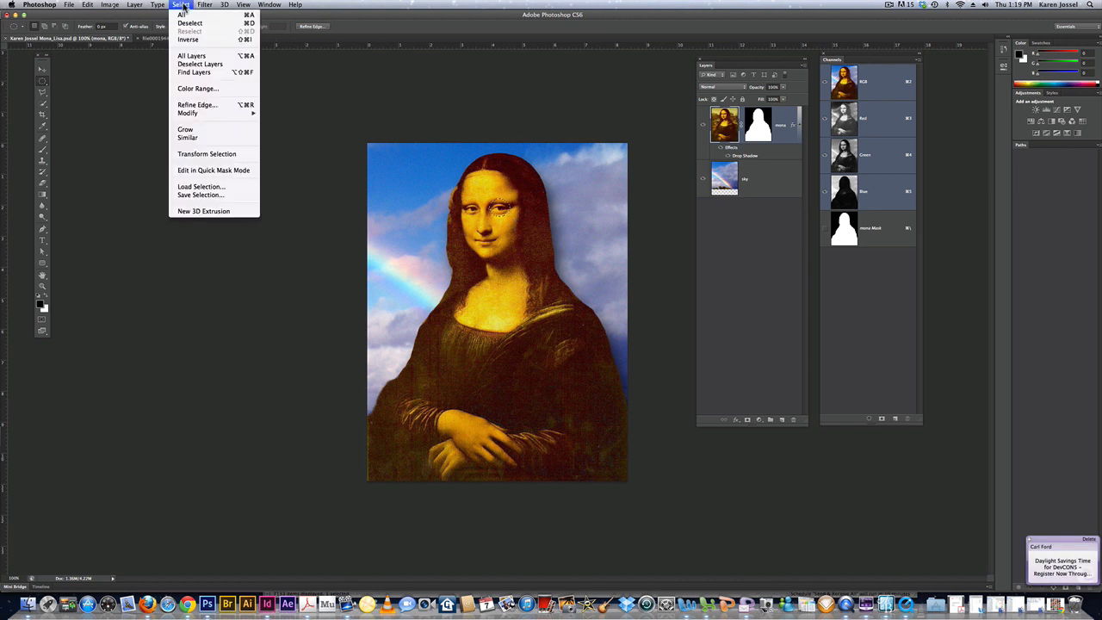
left_click(207, 197)
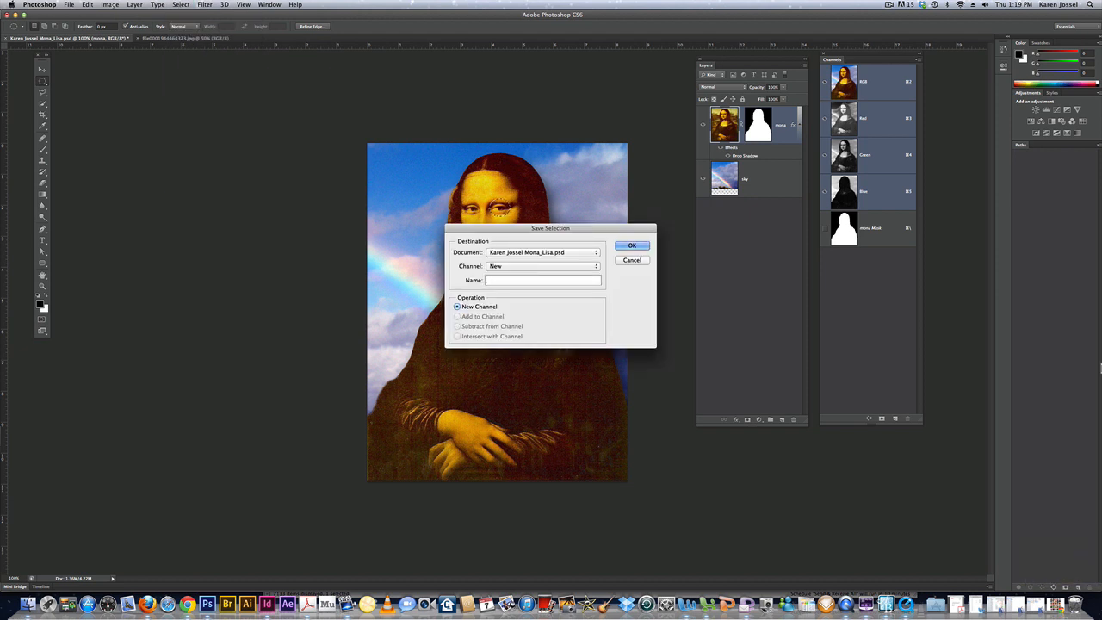
type("r rim")
left_click(637, 246)
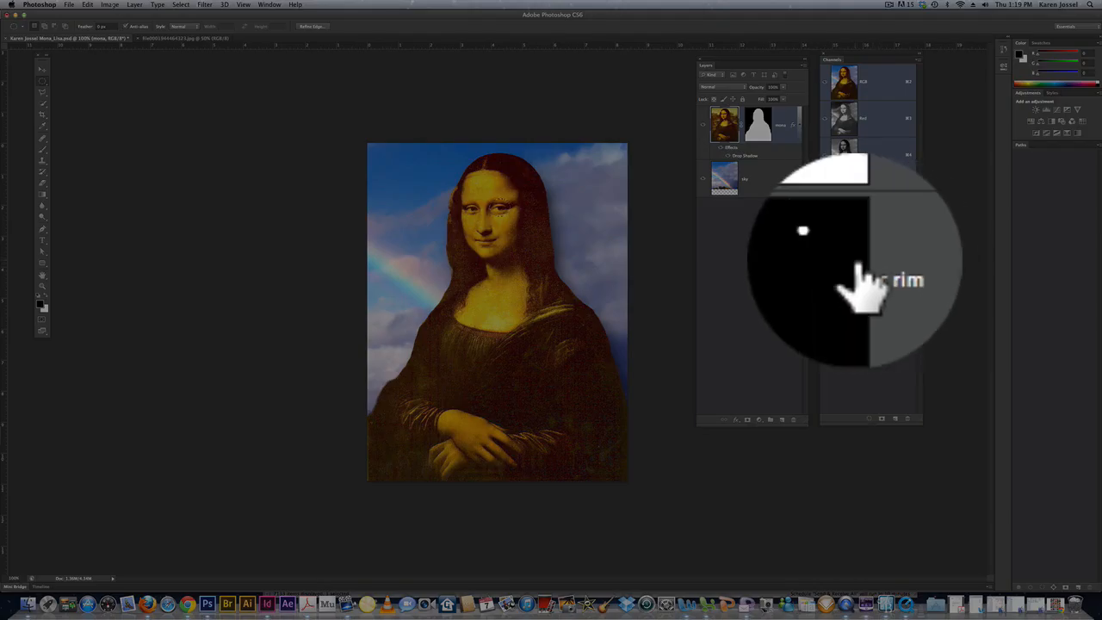
View the r rim channel on its own, then return to the composite with the mona layer's mask selected
left_click(851, 227, "alt")
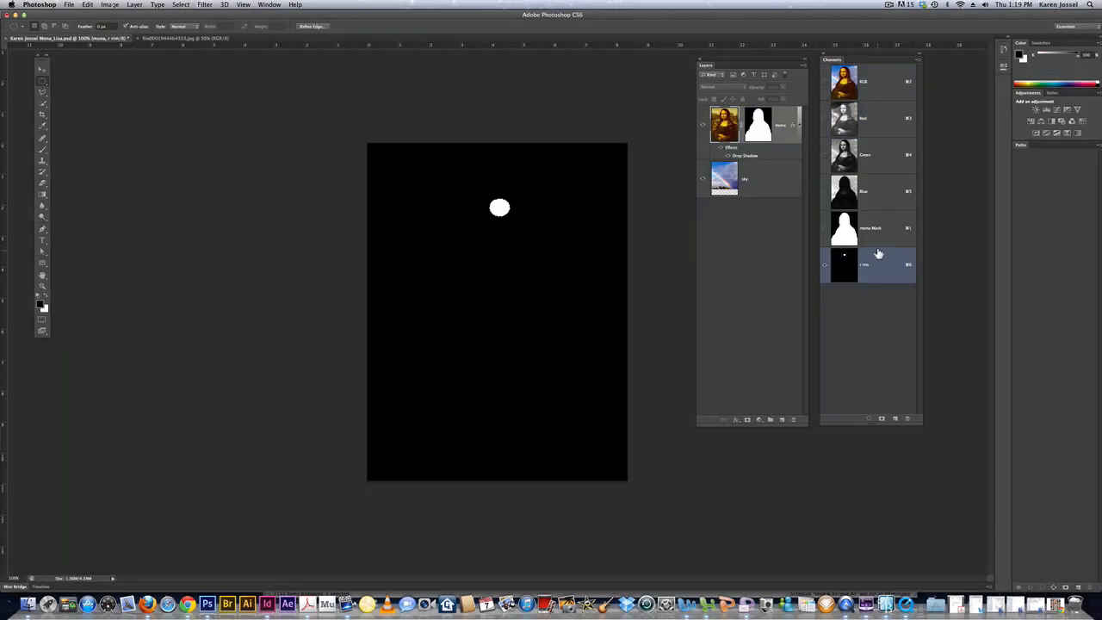
left_click(777, 181)
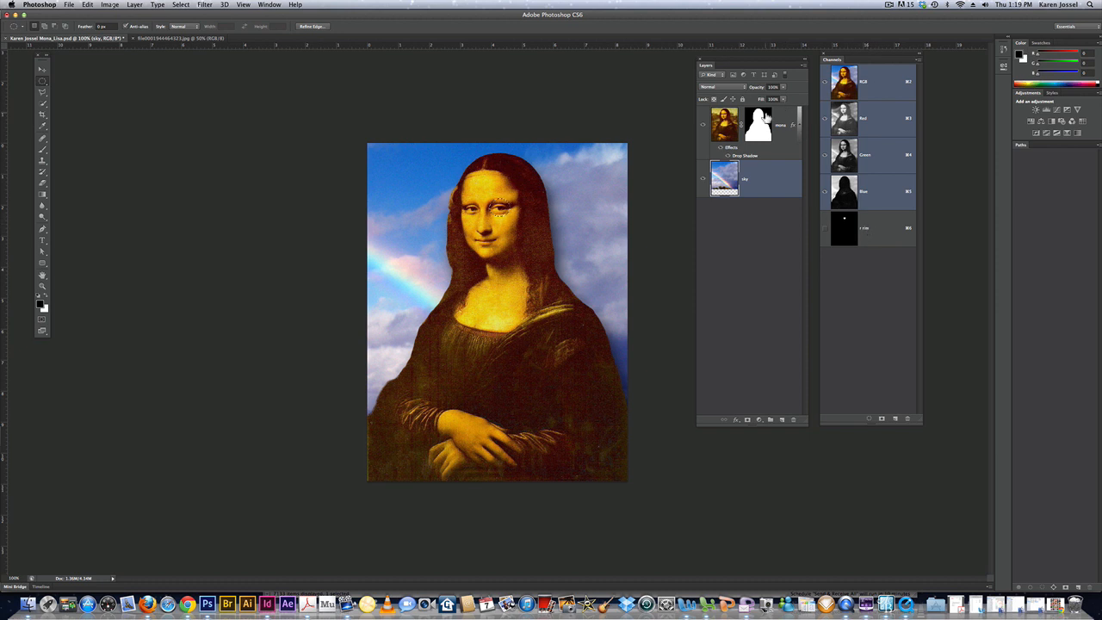
left_click(765, 119)
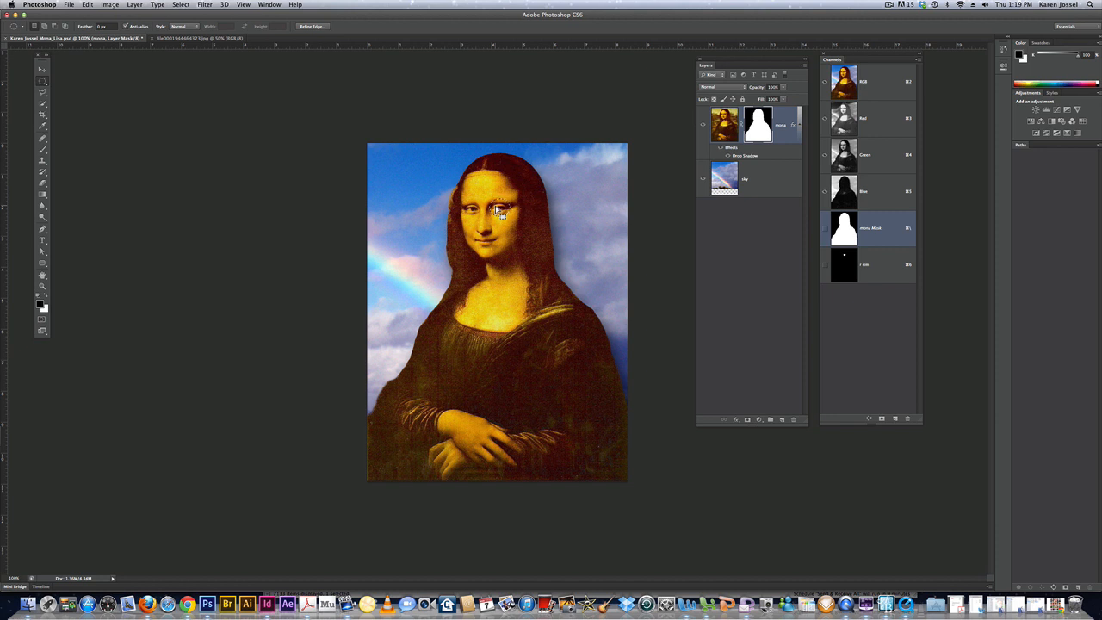
Try moving the selected eye area toward the other eye with the Move tool, undoing each move
left_click(41, 69)
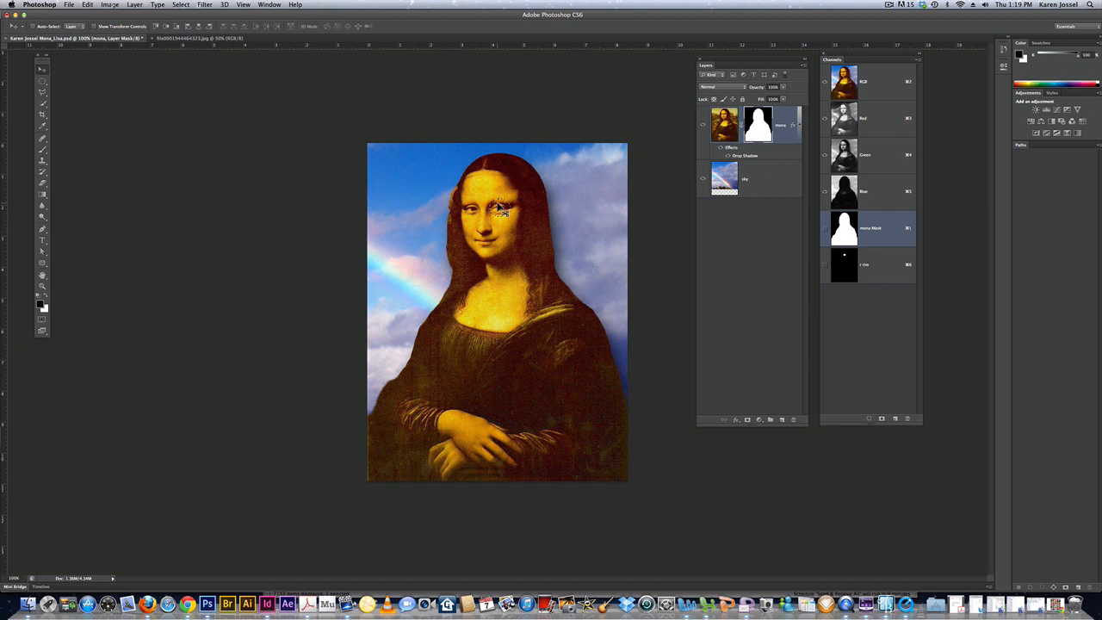
left_click_drag(499, 207, 469, 209)
key("super+z")
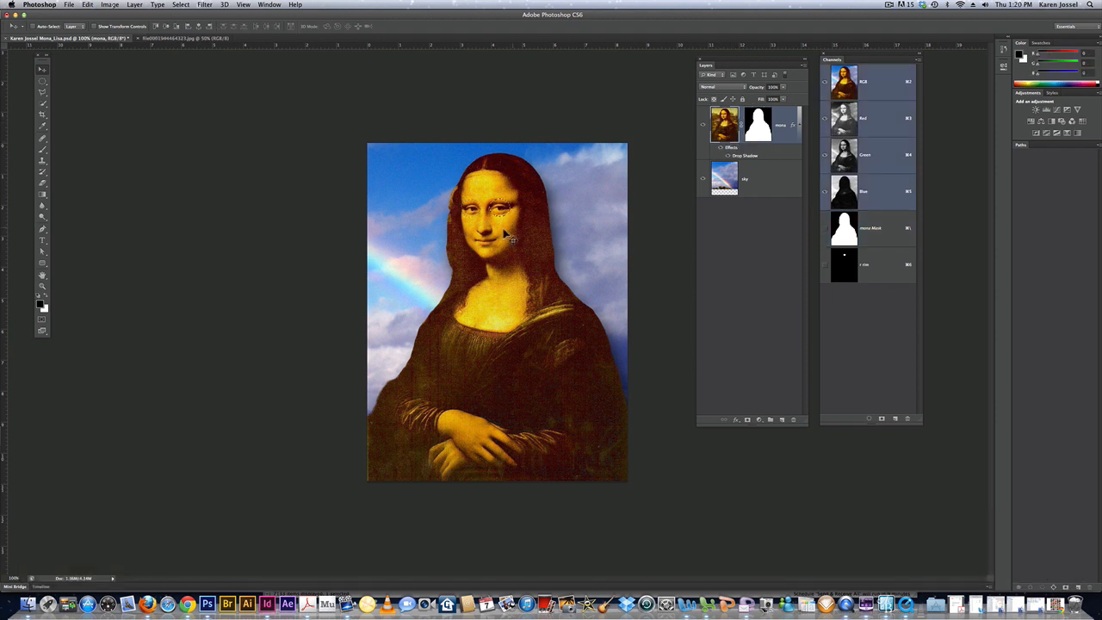
left_click_drag(504, 212, 472, 210)
key("super+z")
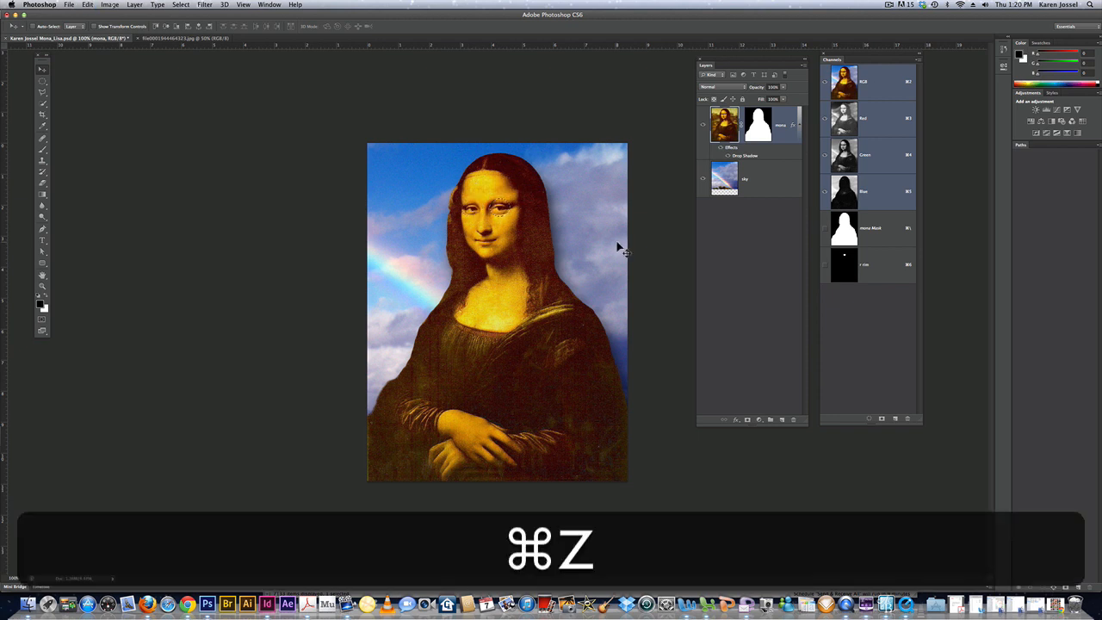
Move only the selection outline onto the other eye and add the saved r rim channel to the selection
left_click(42, 81)
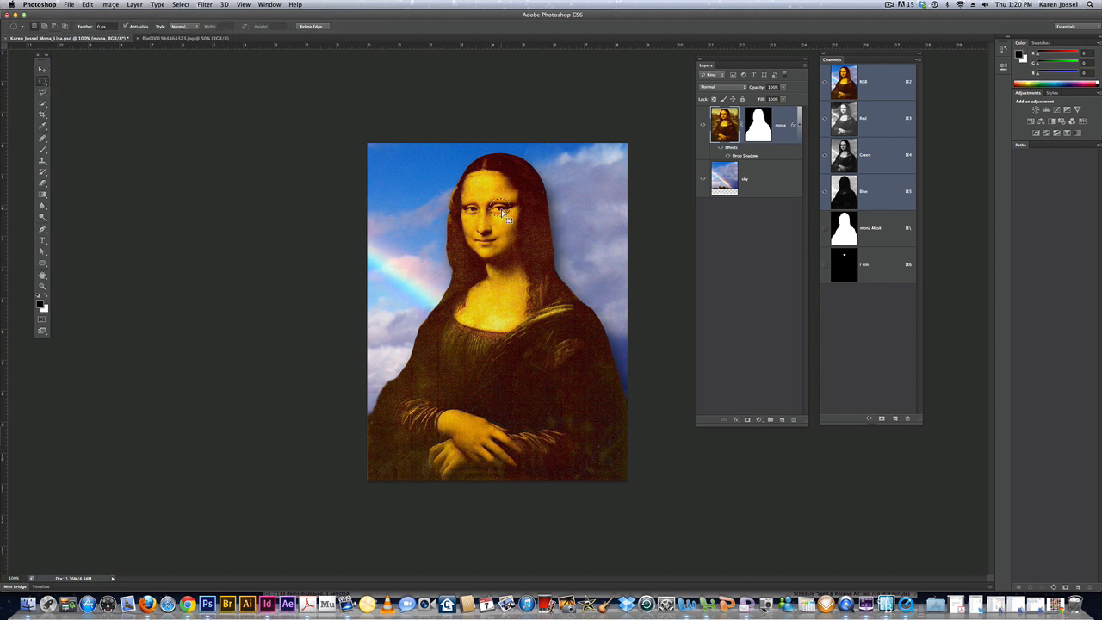
left_click_drag(502, 210, 472, 204)
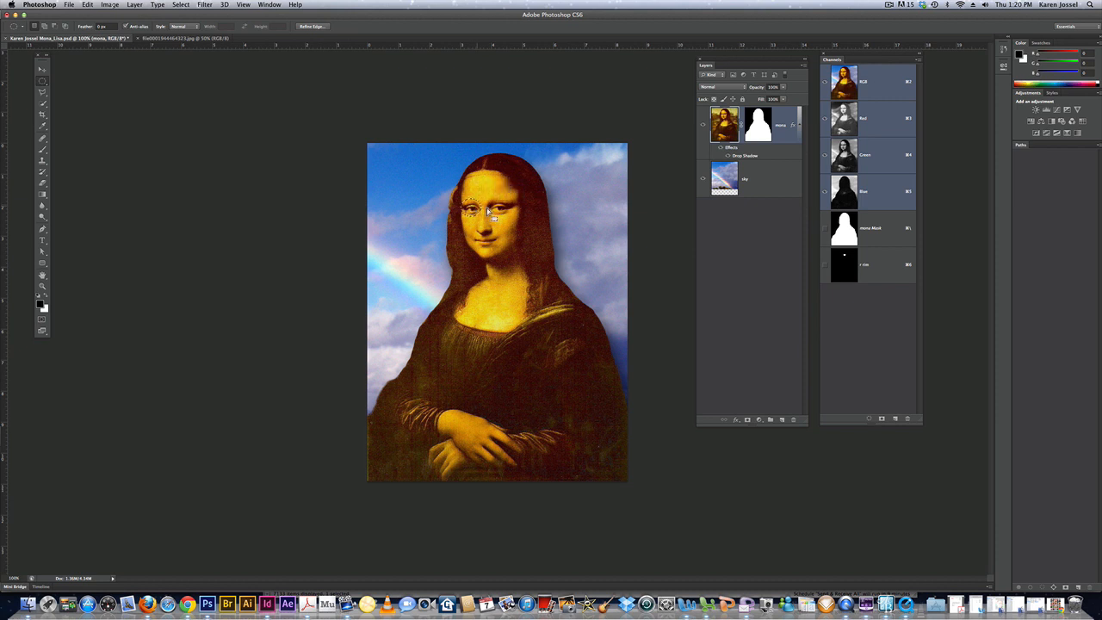
left_click(183, 5)
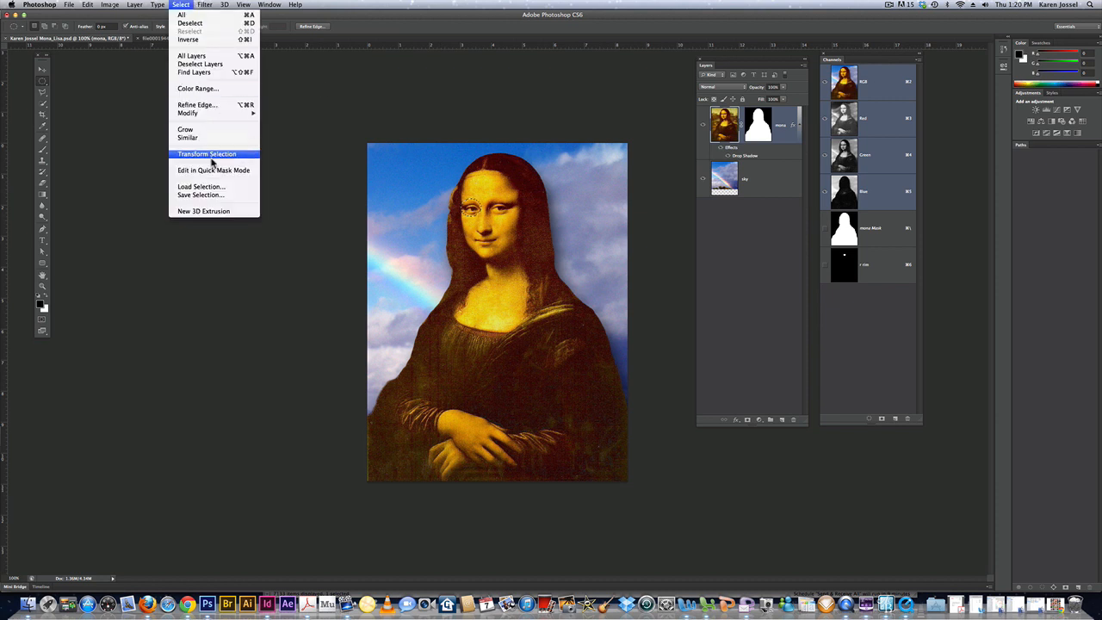
left_click(214, 186)
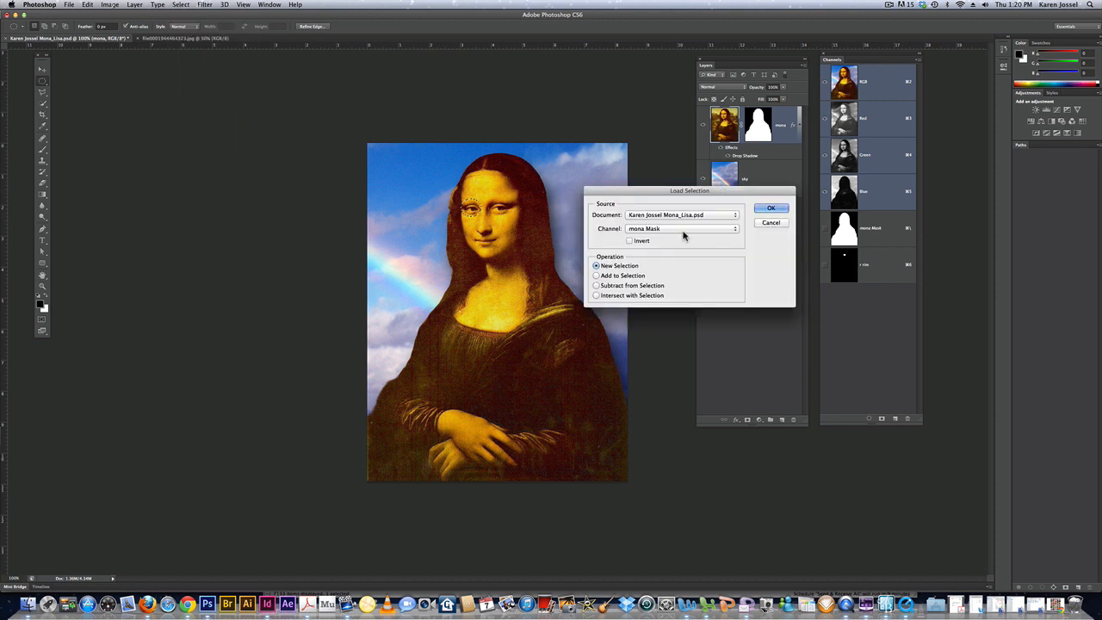
left_click(669, 228)
left_click(670, 249)
left_click(597, 275)
left_click(771, 209)
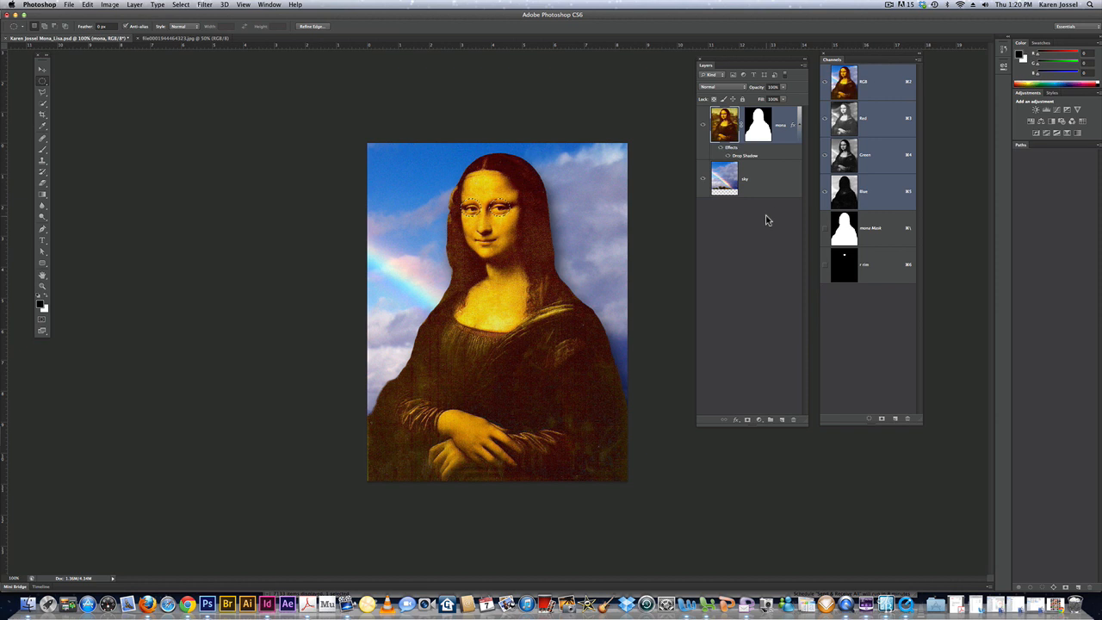
Create a new layer above mona and name it "rims"
left_click(780, 420)
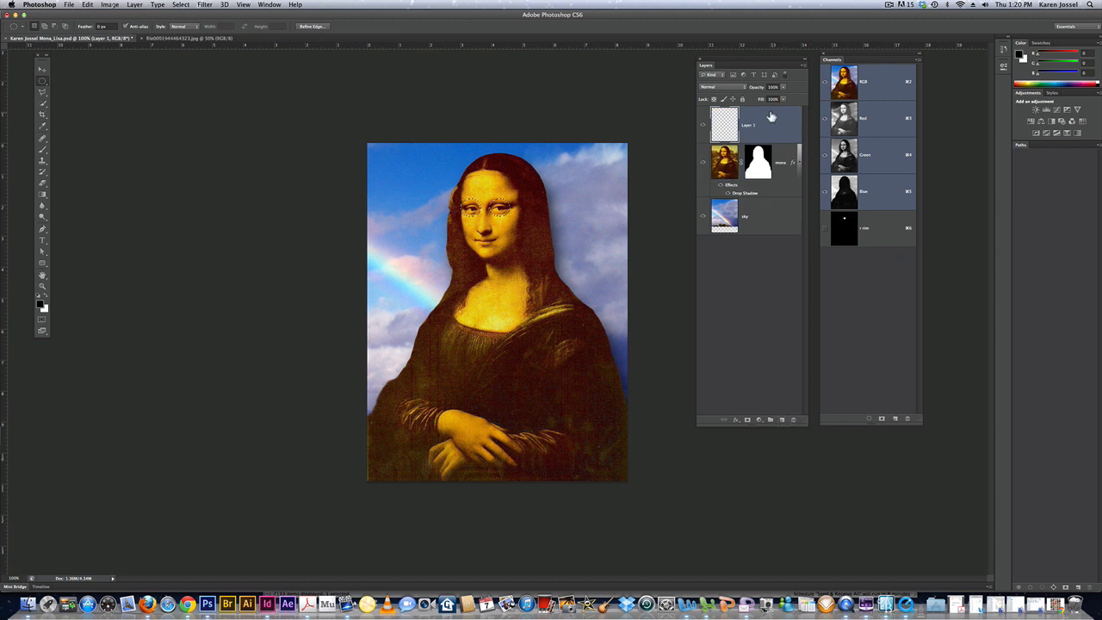
double_click(747, 126)
type("rims")
key("Return")
left_click(87, 6)
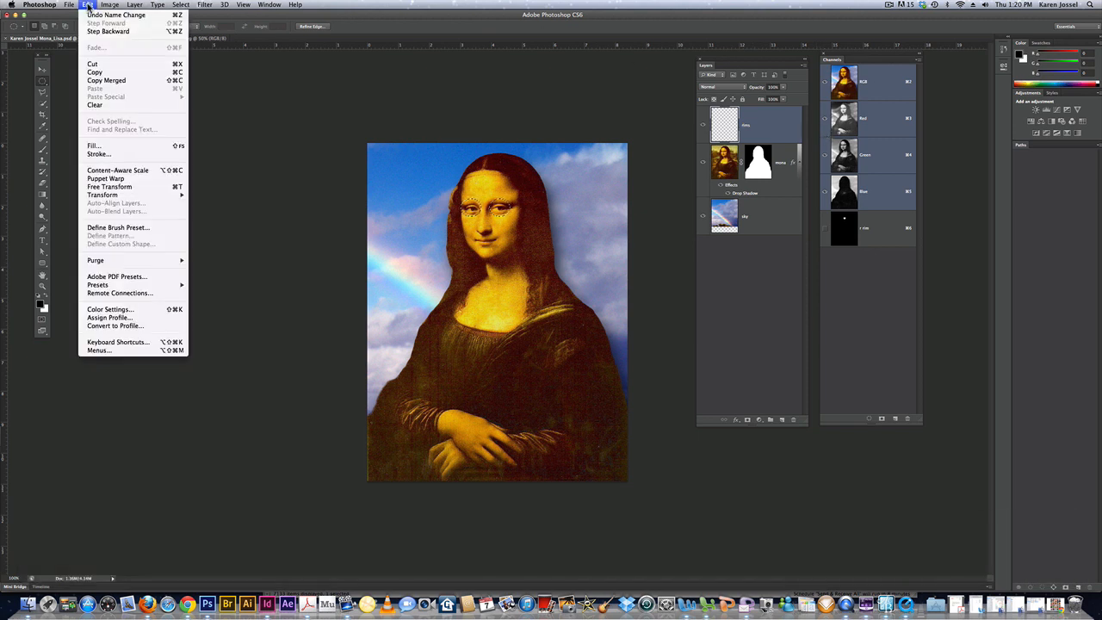
left_click(107, 147)
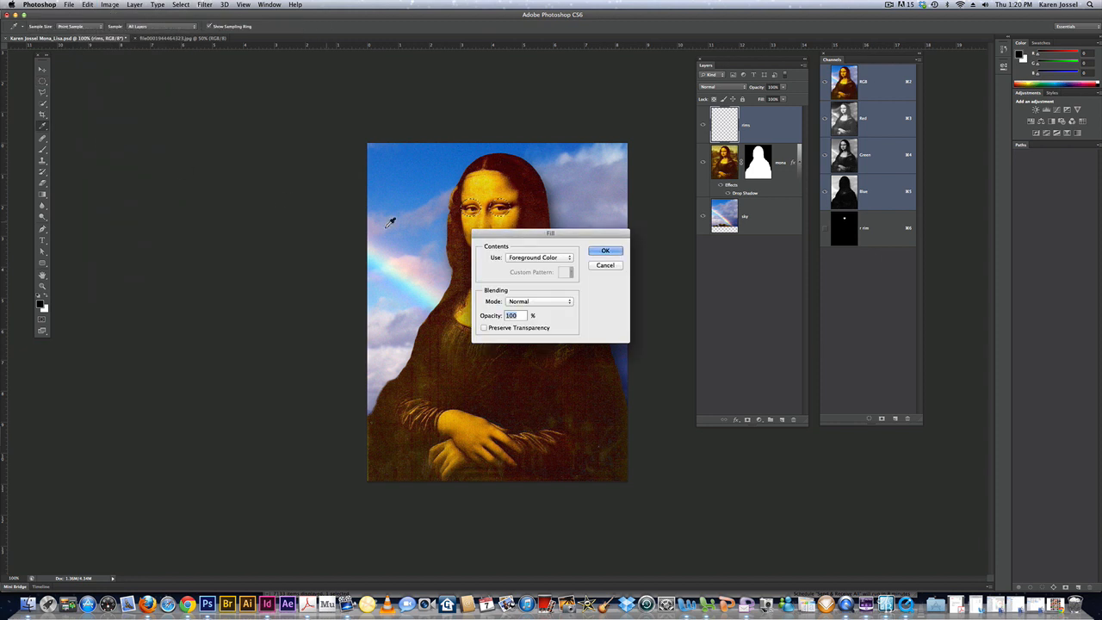
left_click_drag(522, 235, 194, 120)
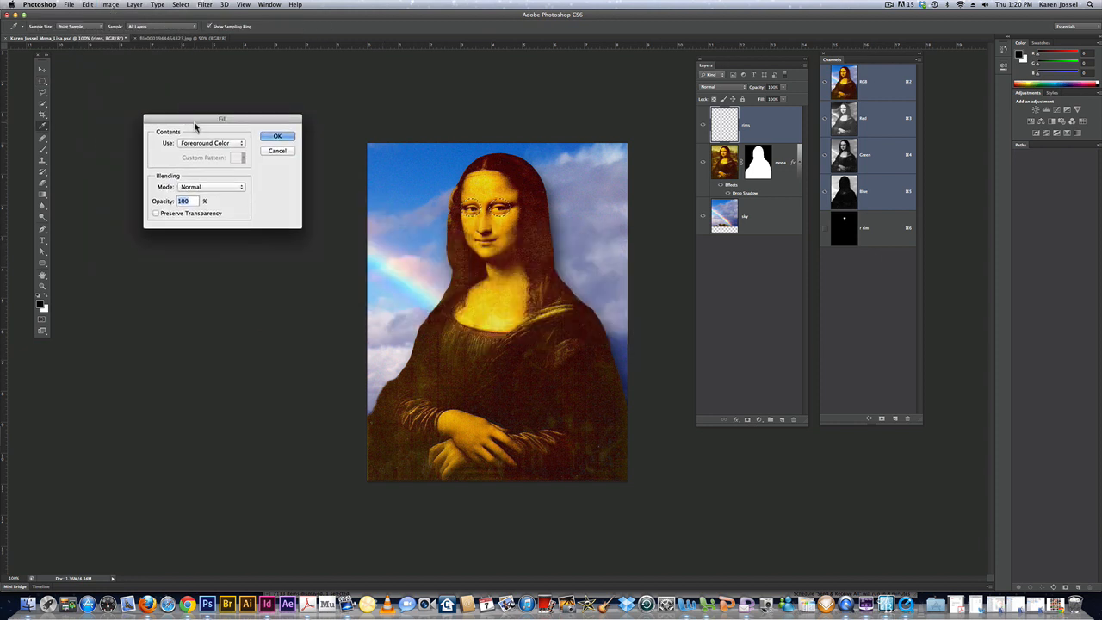
left_click(223, 144)
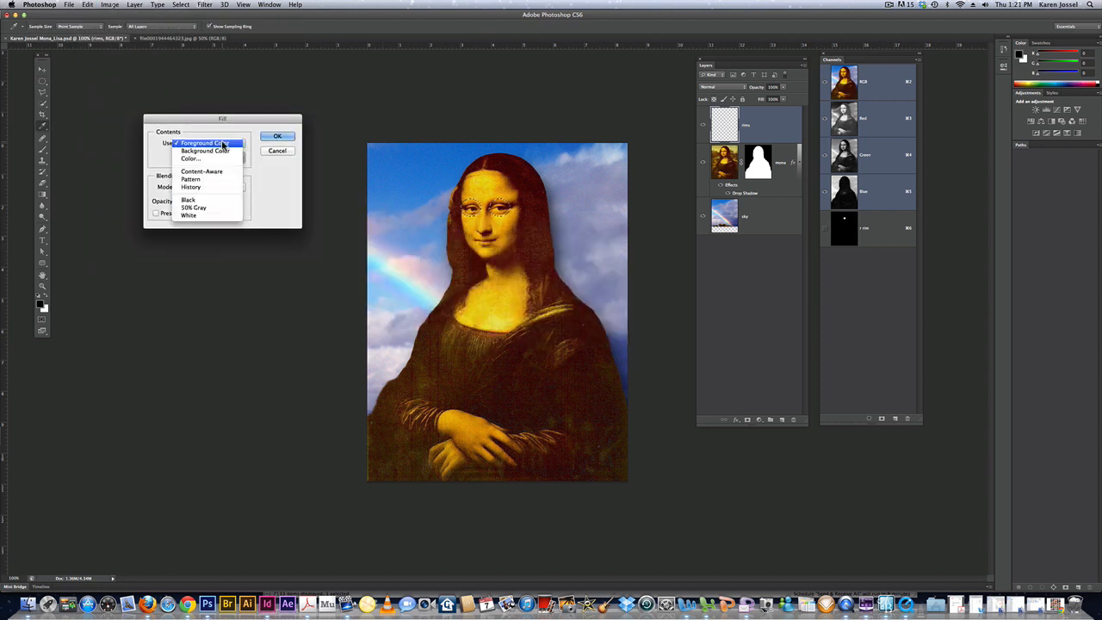
left_click(218, 159)
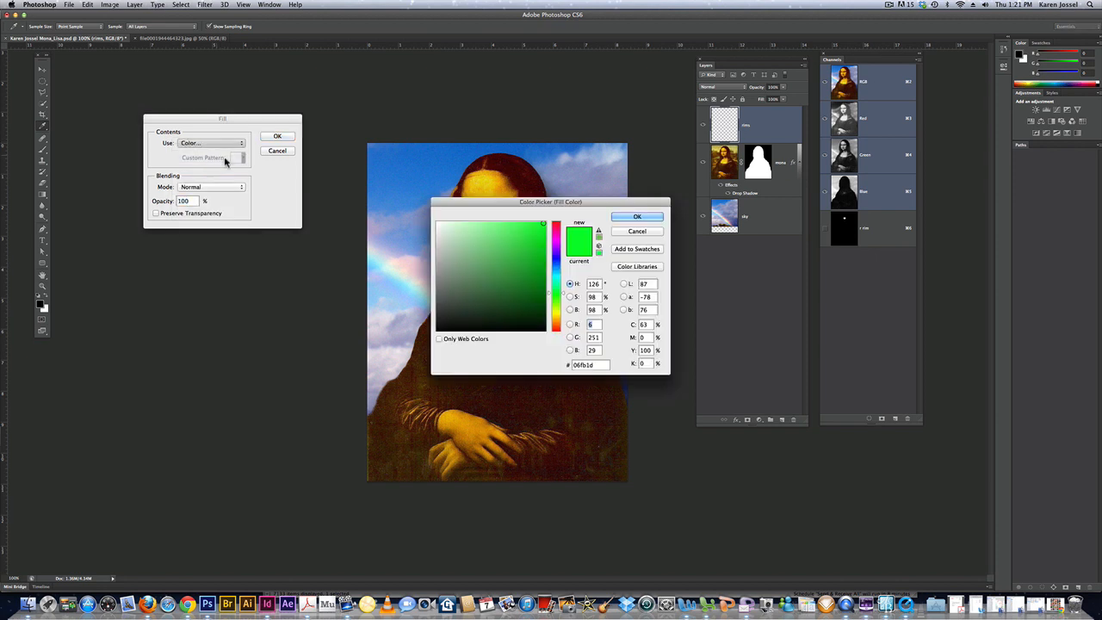
left_click_drag(459, 205, 140, 315)
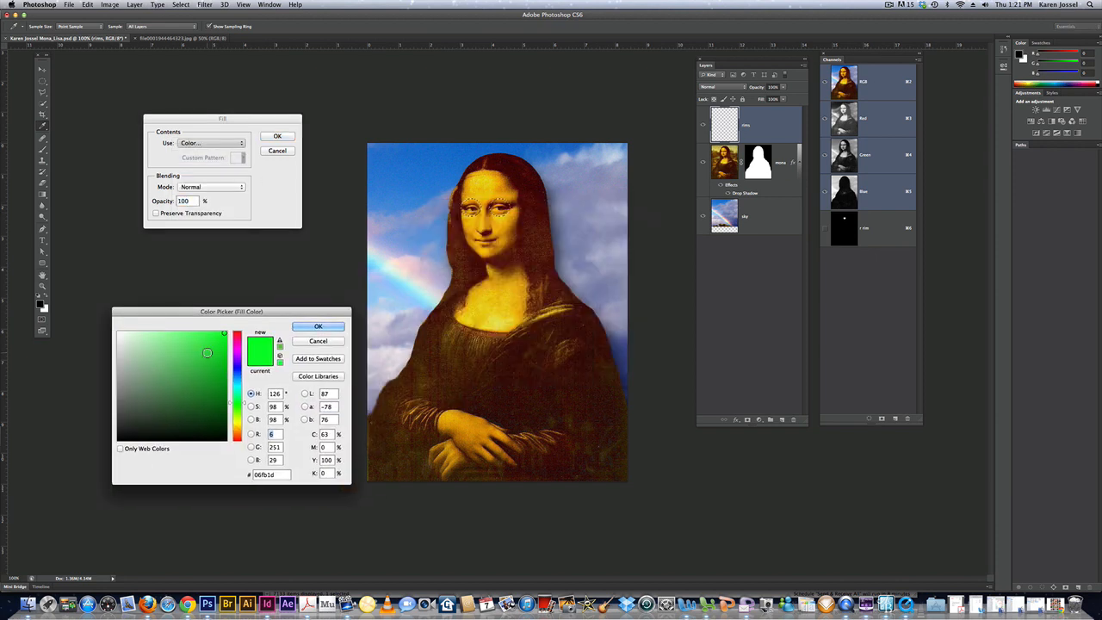
left_click(239, 337)
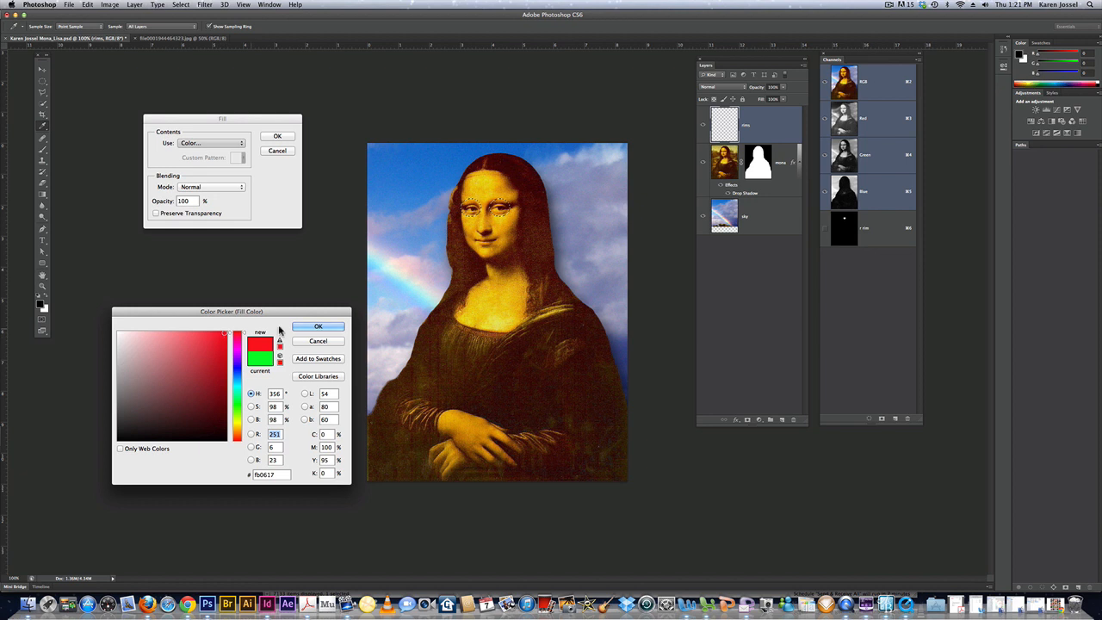
left_click(311, 327)
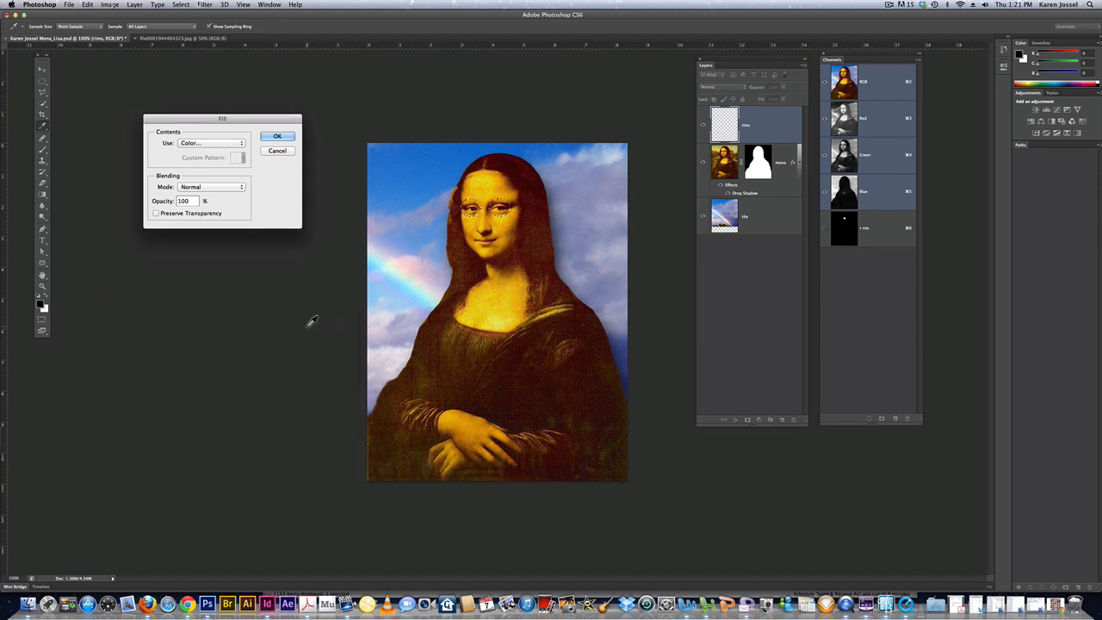
left_click(274, 152)
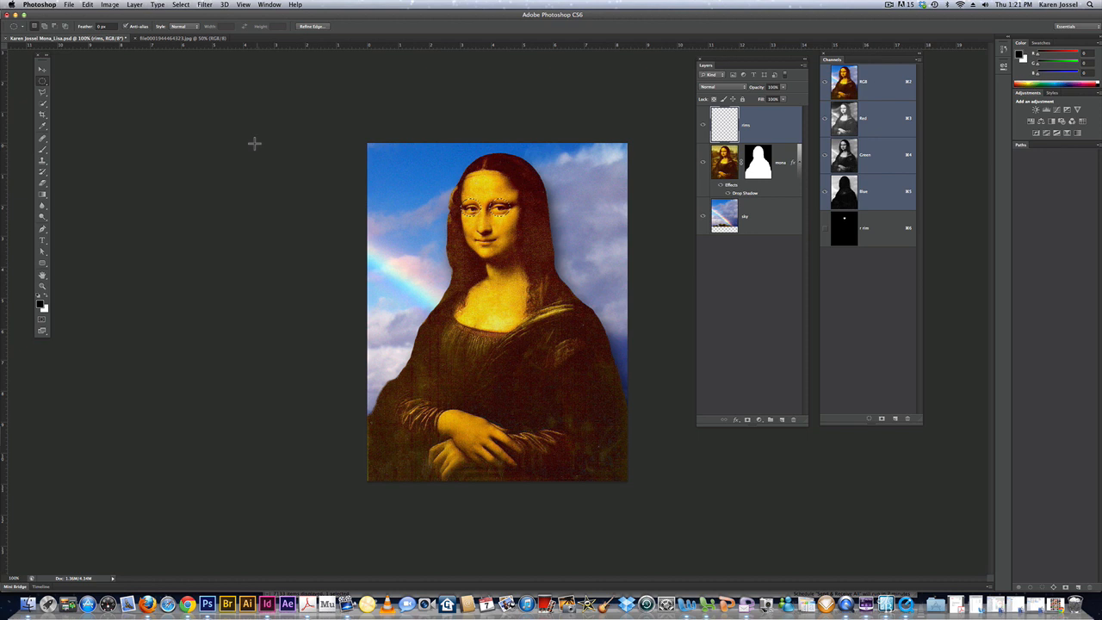
Stroke the eye selections on the rims layer with a 3 px centered line in red f20909, then deselect
left_click(88, 4)
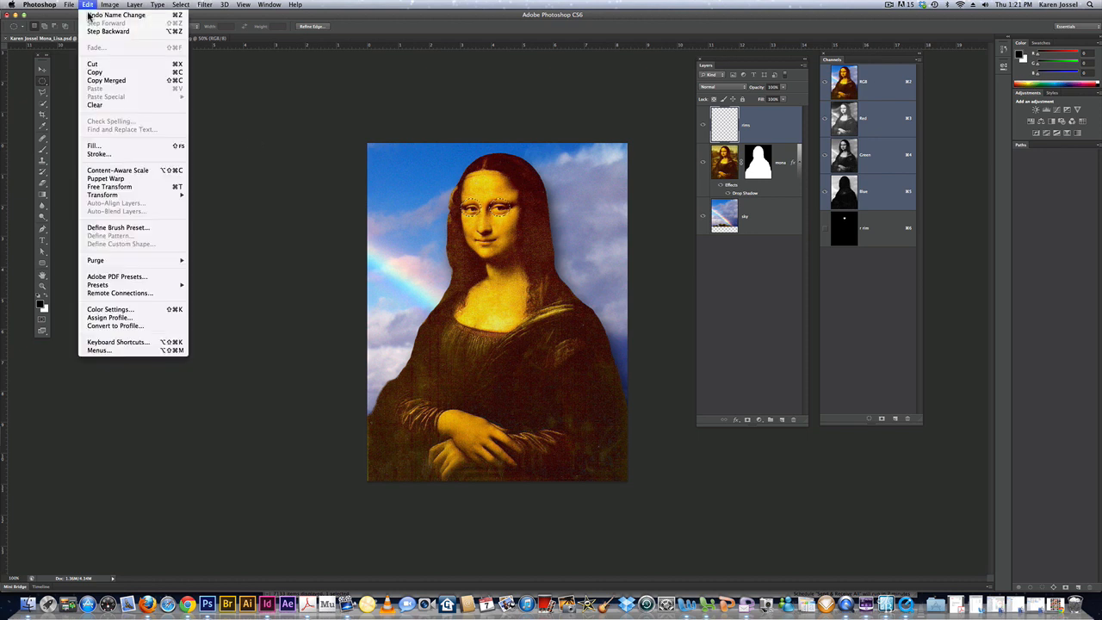
left_click(109, 155)
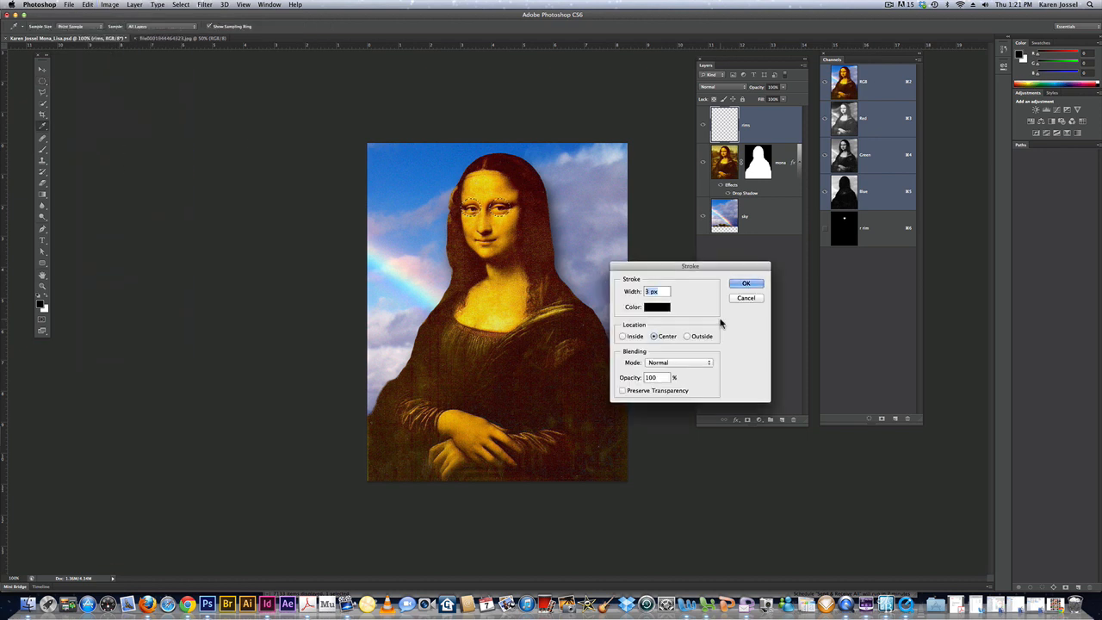
left_click(656, 307)
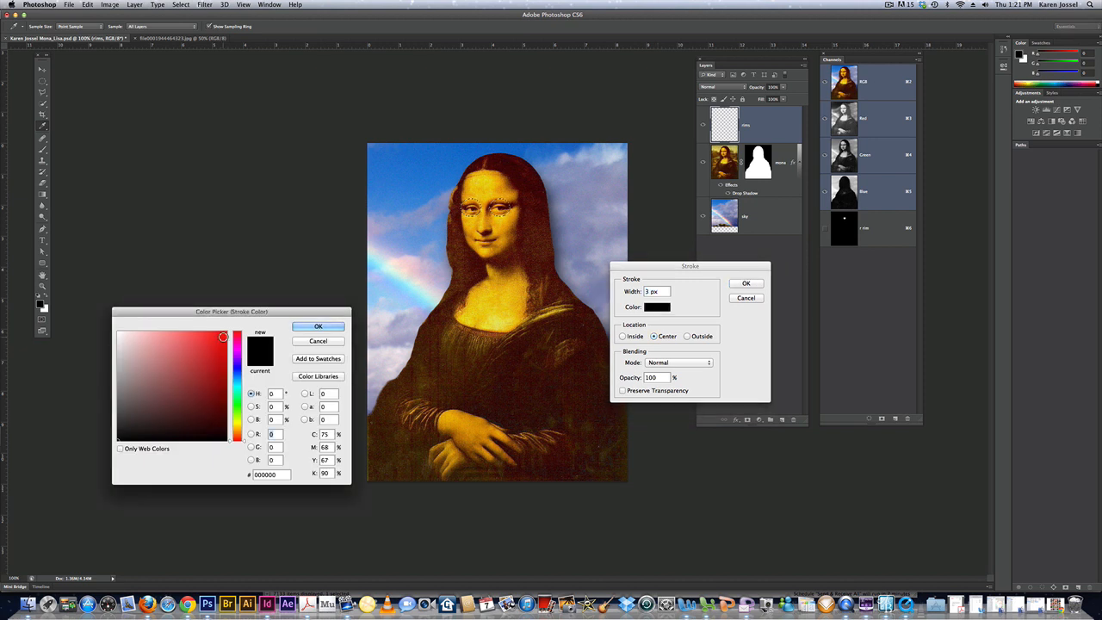
left_click(222, 336)
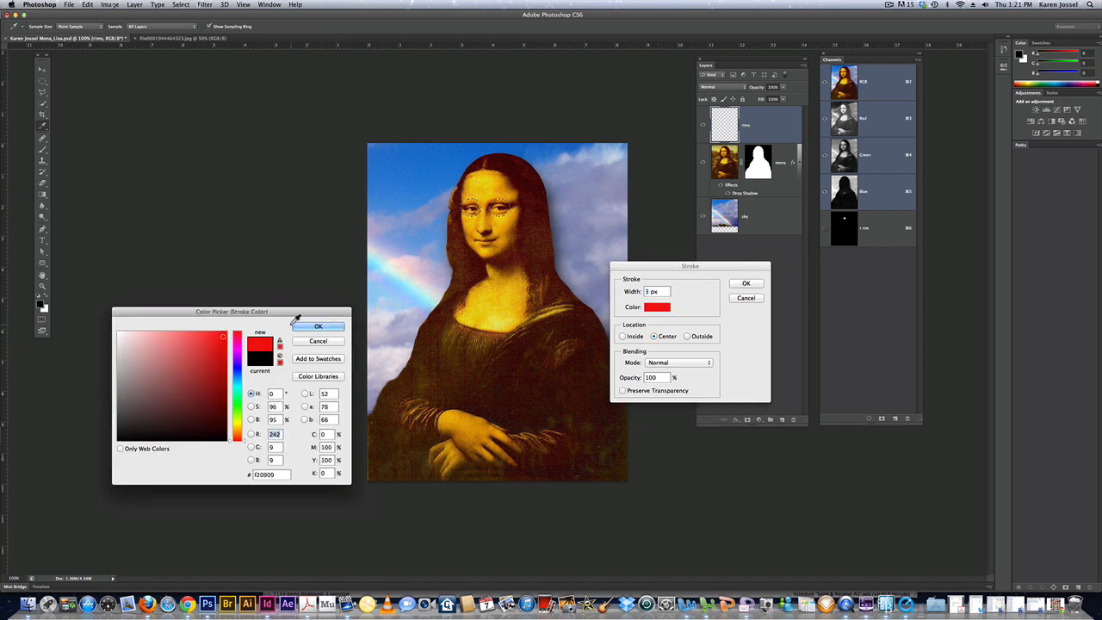
left_click(317, 326)
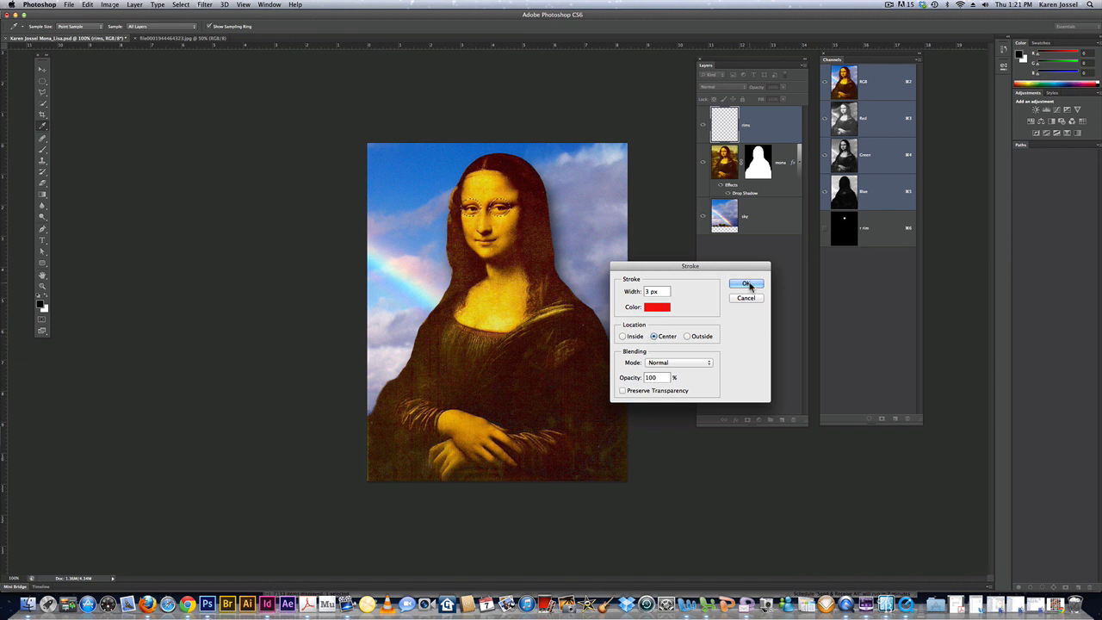
left_click(747, 284)
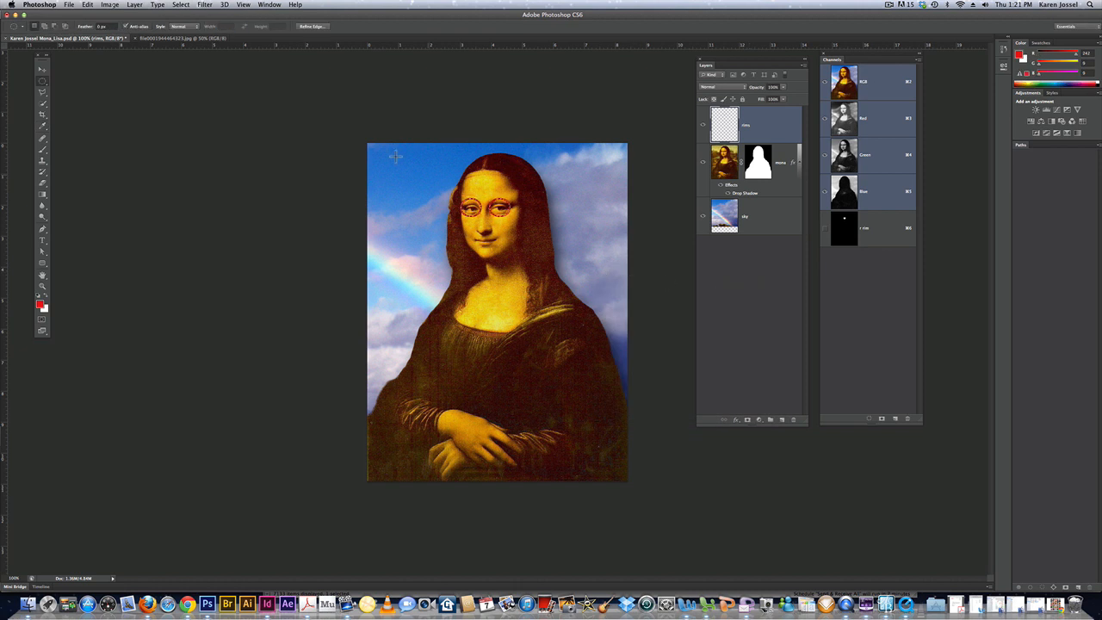
left_click(181, 5)
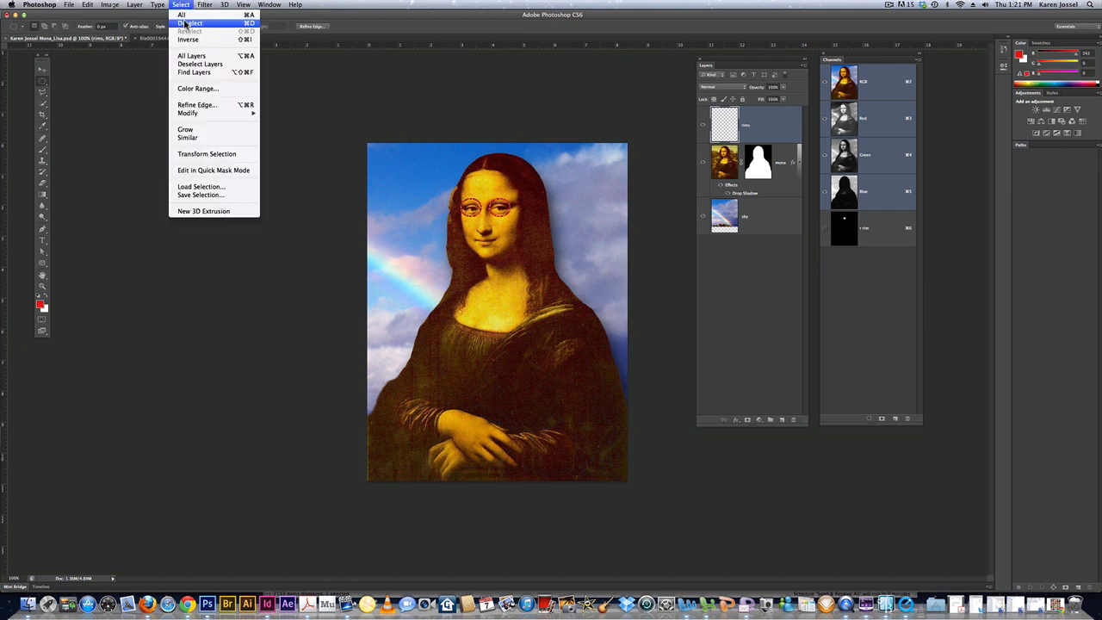
left_click(184, 23)
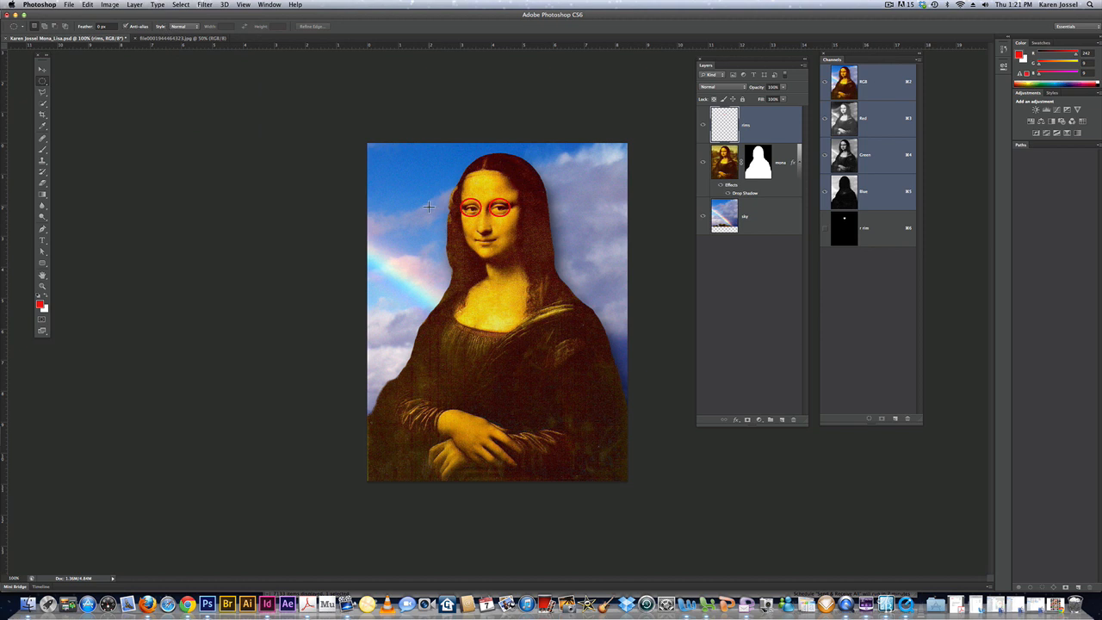
Select the areas inside both red rims with the Magic Wand, adding the second lens to the first
left_click(43, 104)
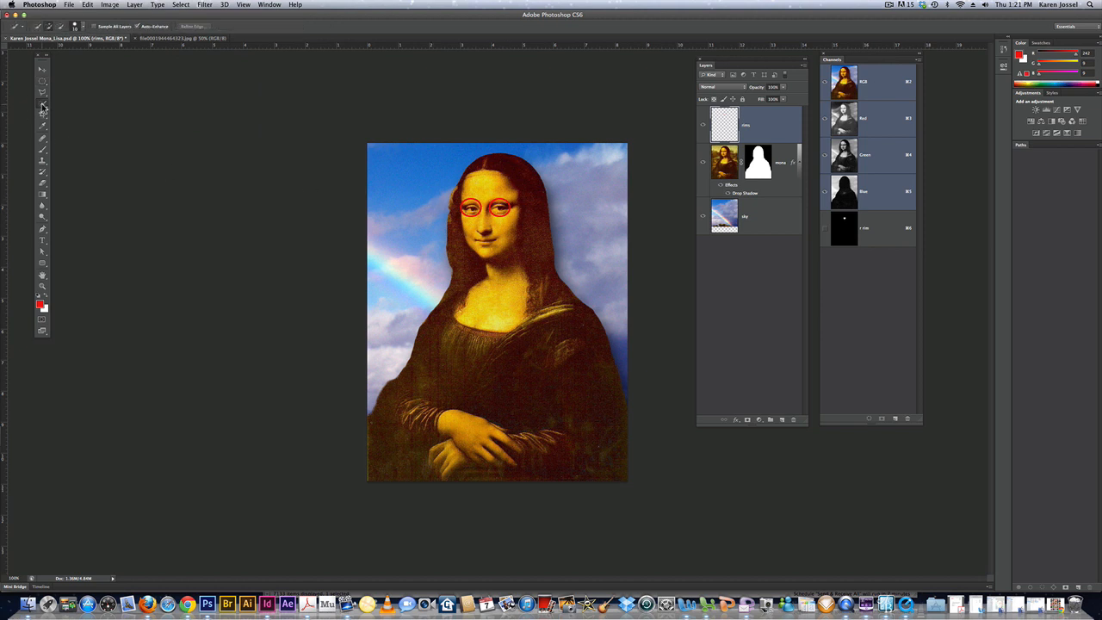
left_click(61, 110)
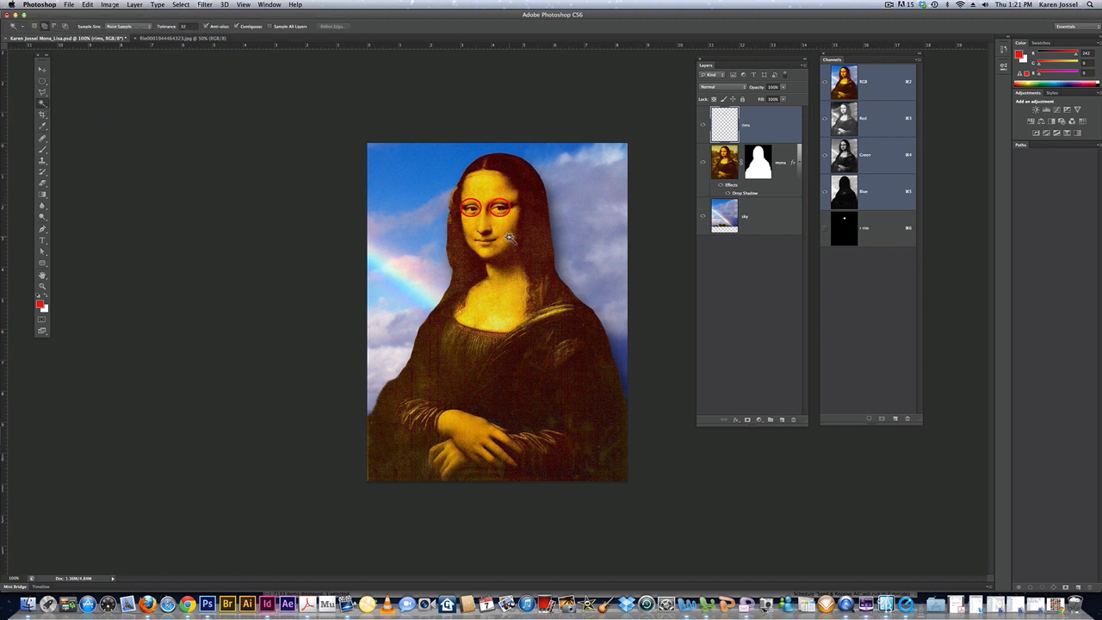
left_click(471, 209)
key("shift")
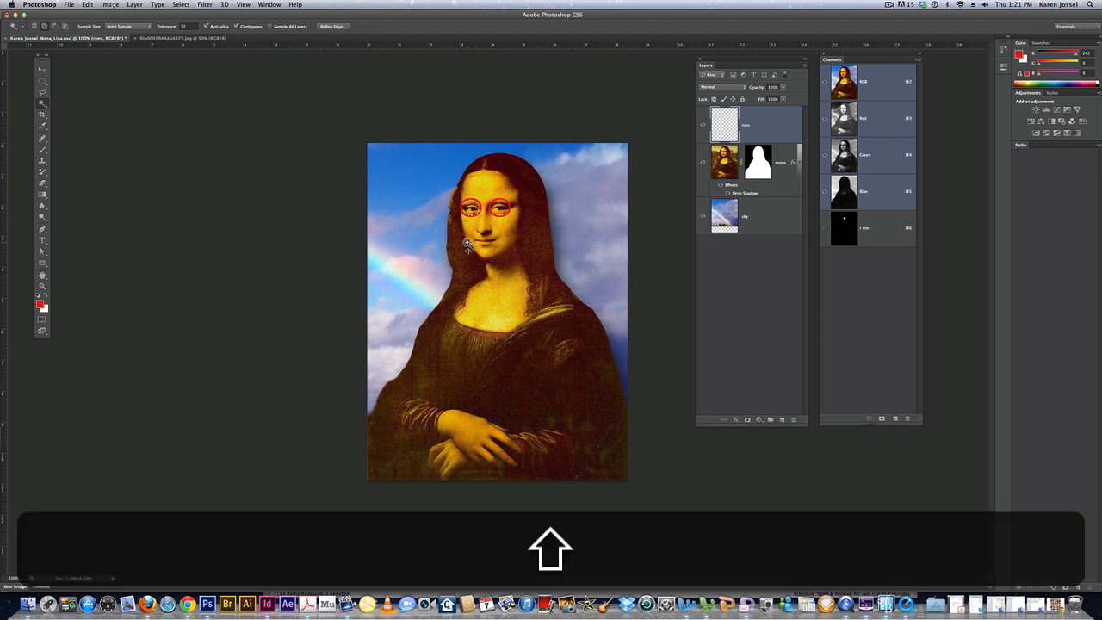
left_click(500, 209, "shift")
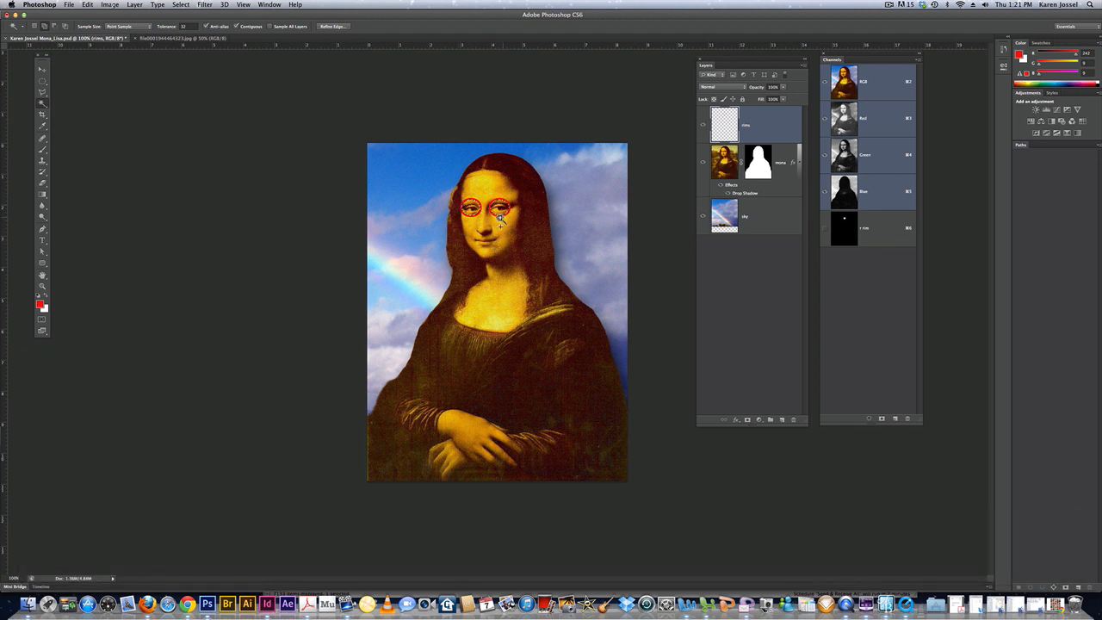
Create a new layer above rims and name it "glass"
left_click(781, 420)
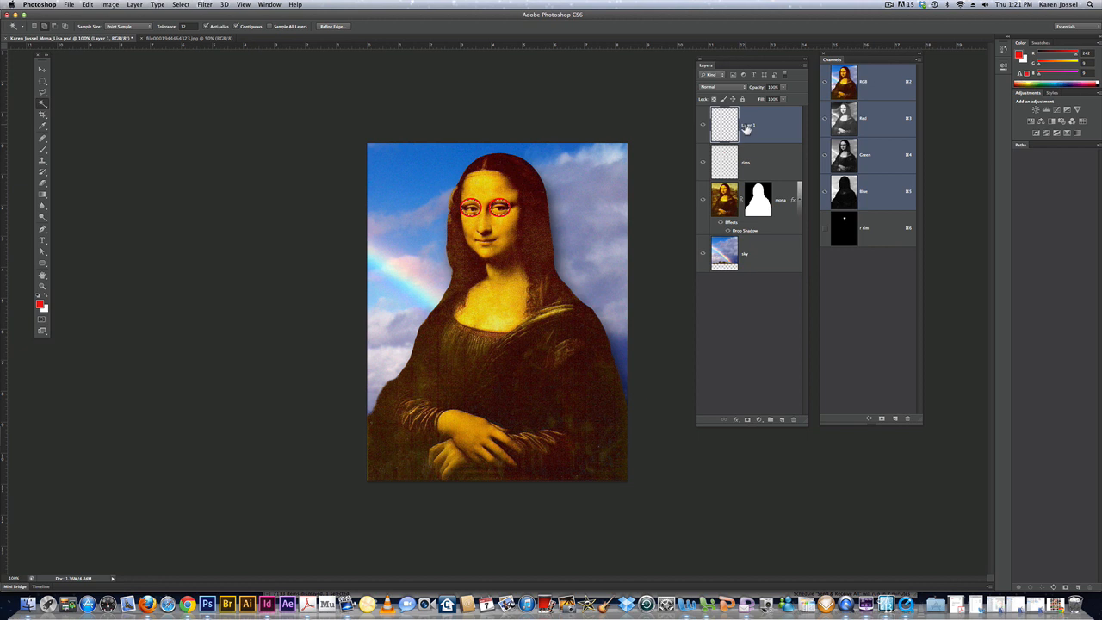
type("glas")
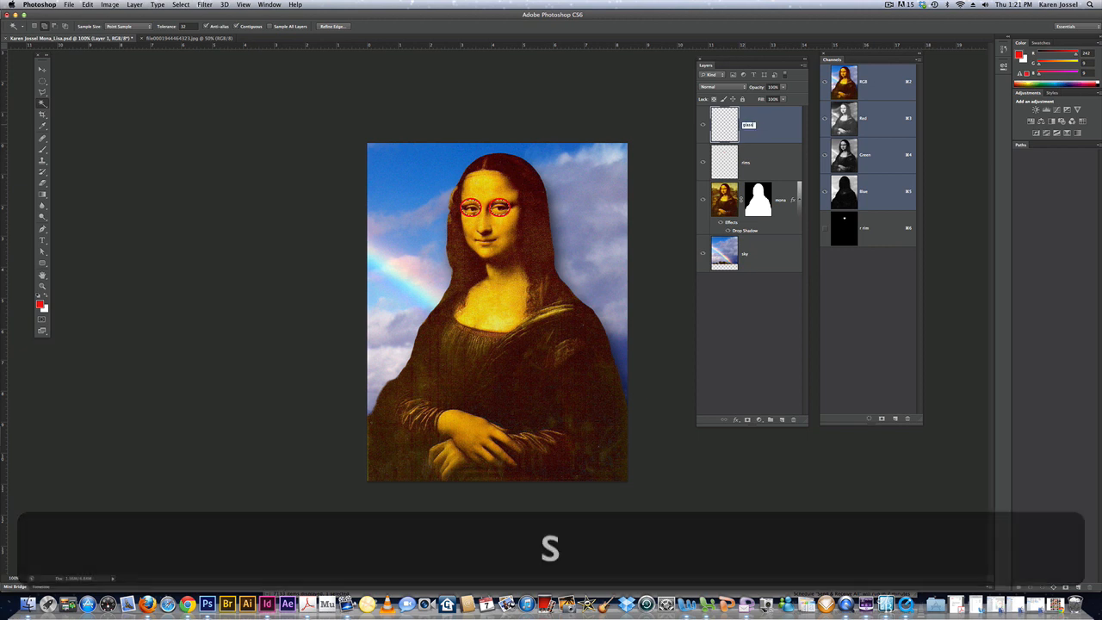
key("Return")
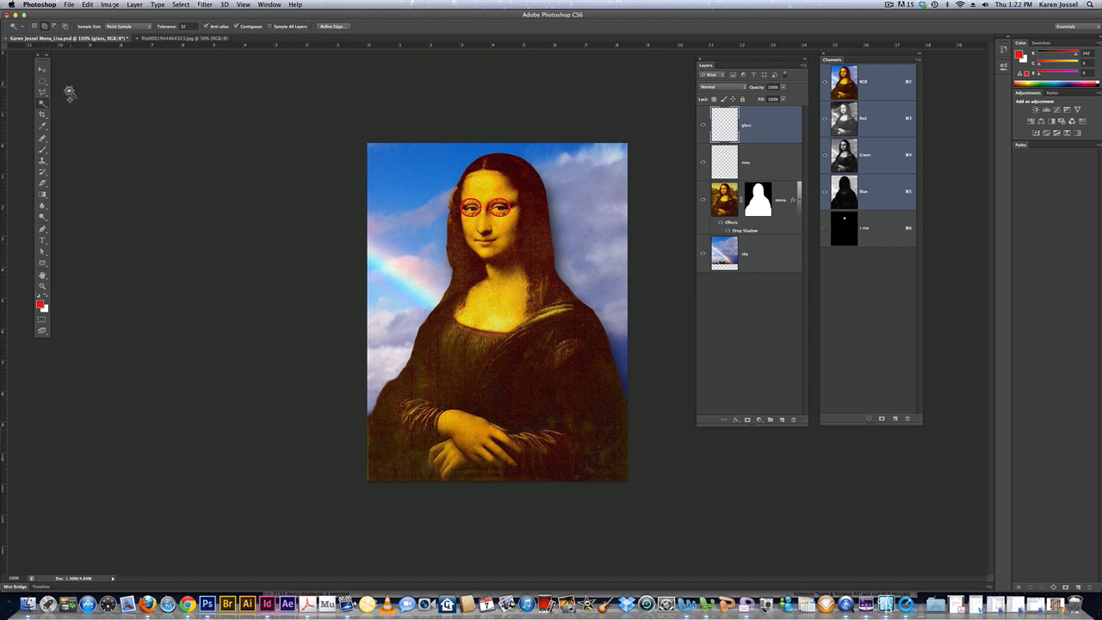
Fill the lens selection on the glass layer with pink fb0668 at 100% opacity in Normal mode
left_click(89, 4)
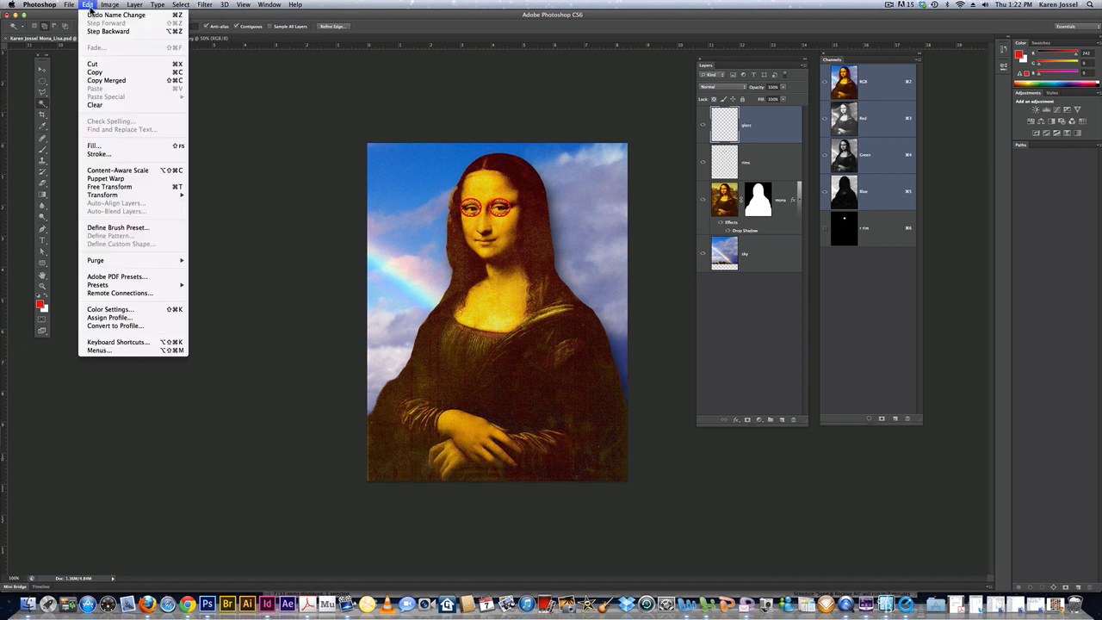
left_click(95, 145)
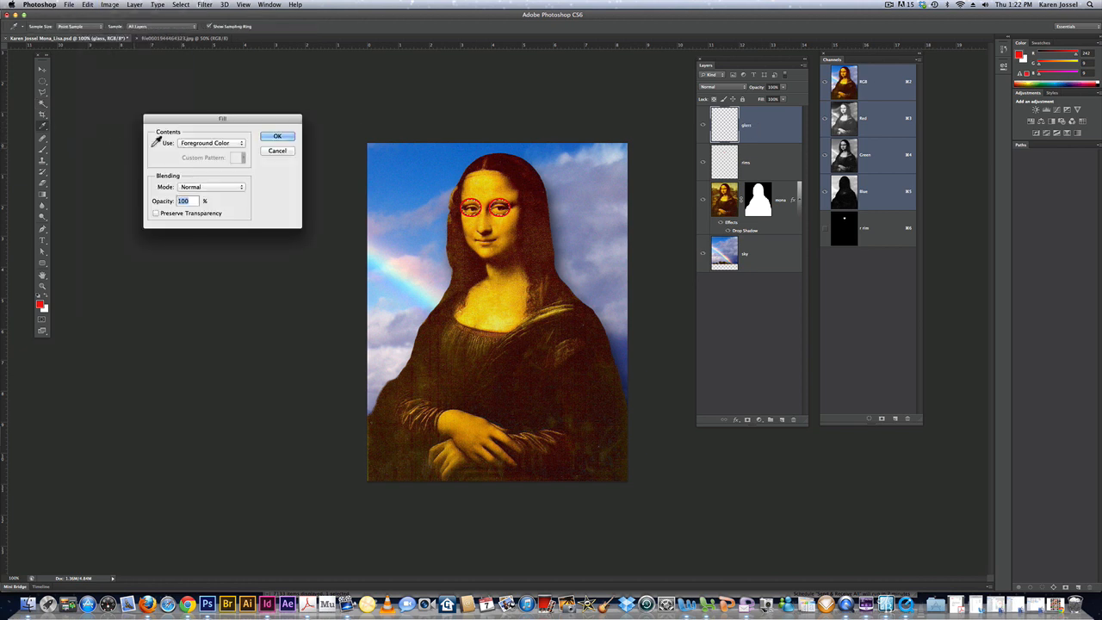
left_click(234, 145)
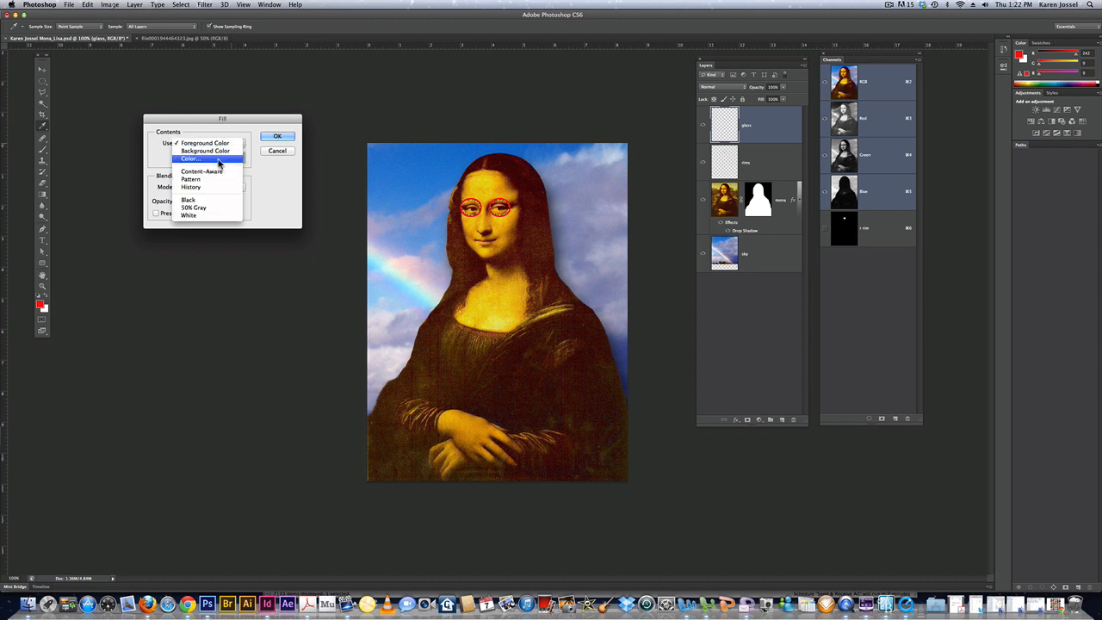
left_click(211, 163)
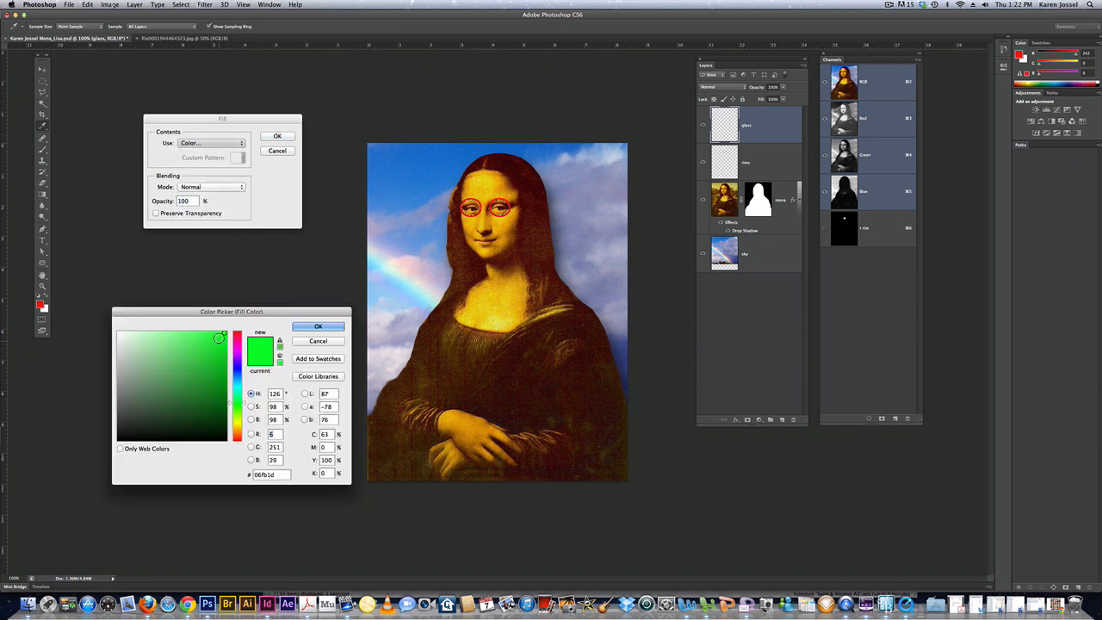
left_click_drag(240, 402, 240, 340)
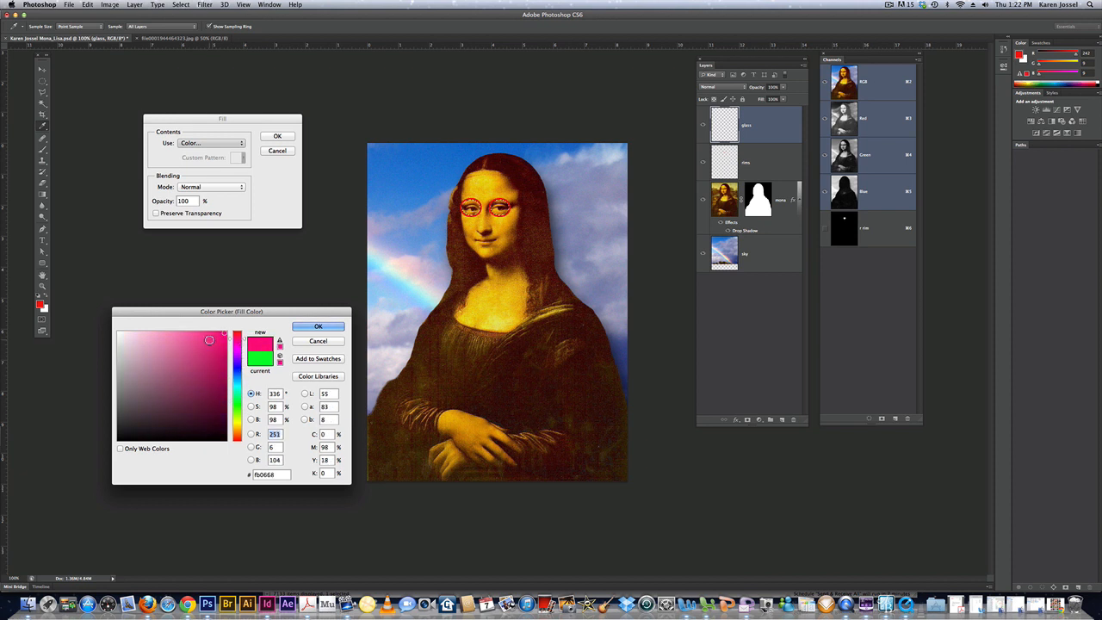
left_click(303, 325)
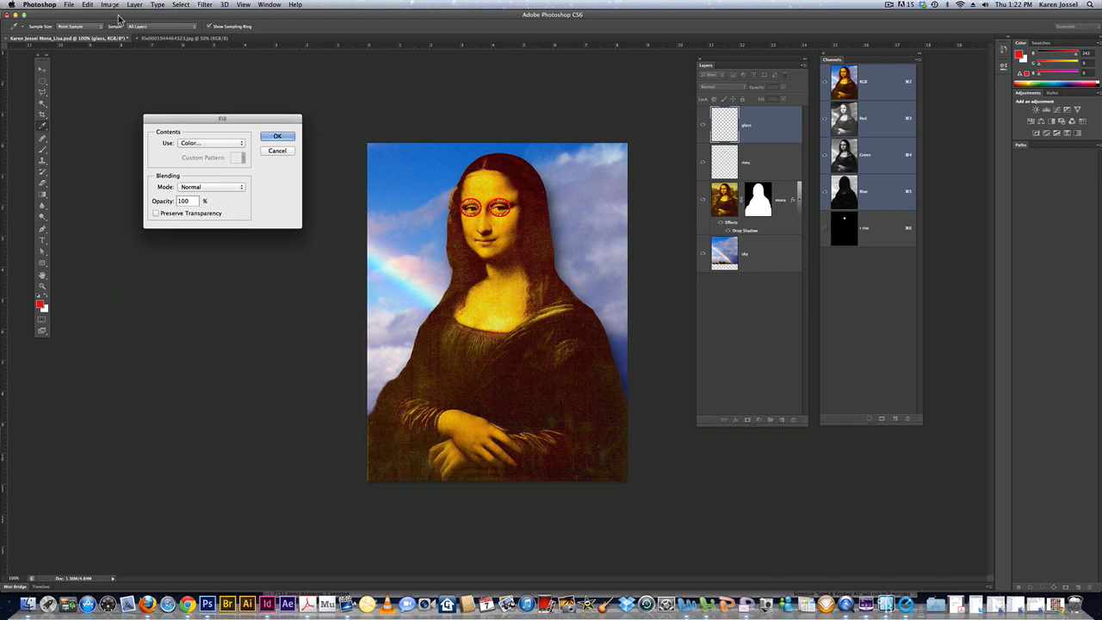
left_click(284, 138)
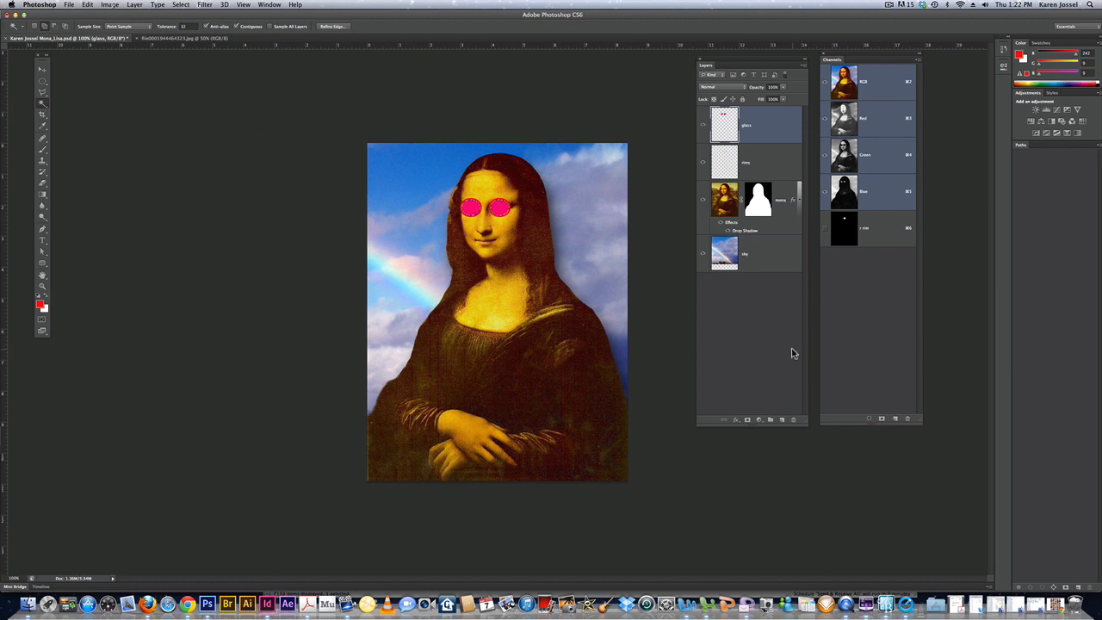
Deselect the lenses and lower the glass layer's opacity to about 50%
left_click(177, 6)
left_click(200, 23)
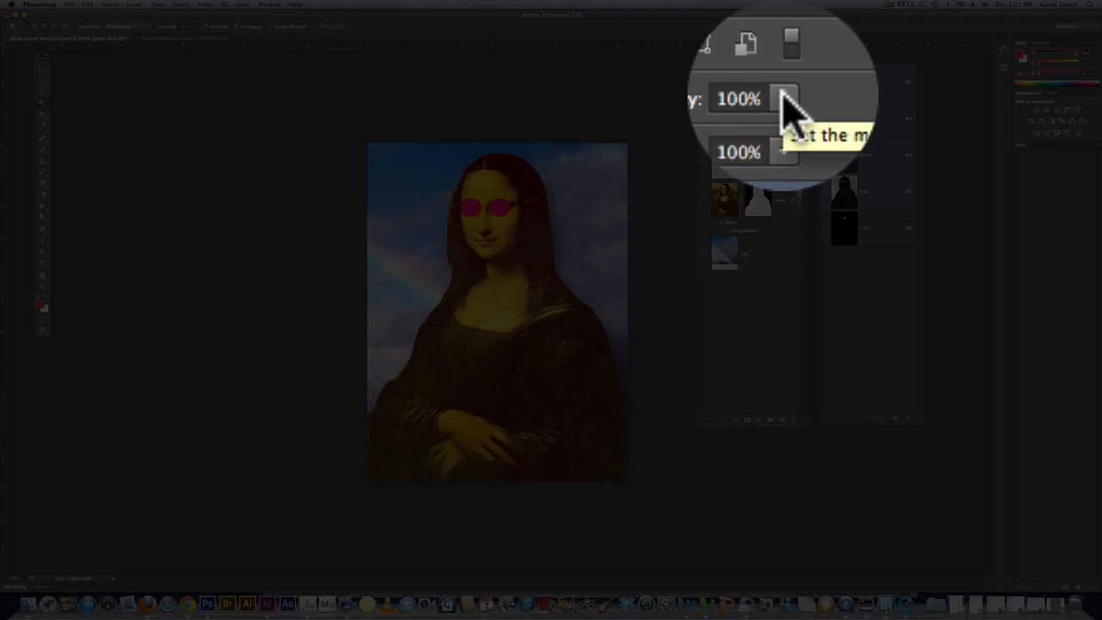
left_click(783, 97)
left_click_drag(783, 96, 763, 97)
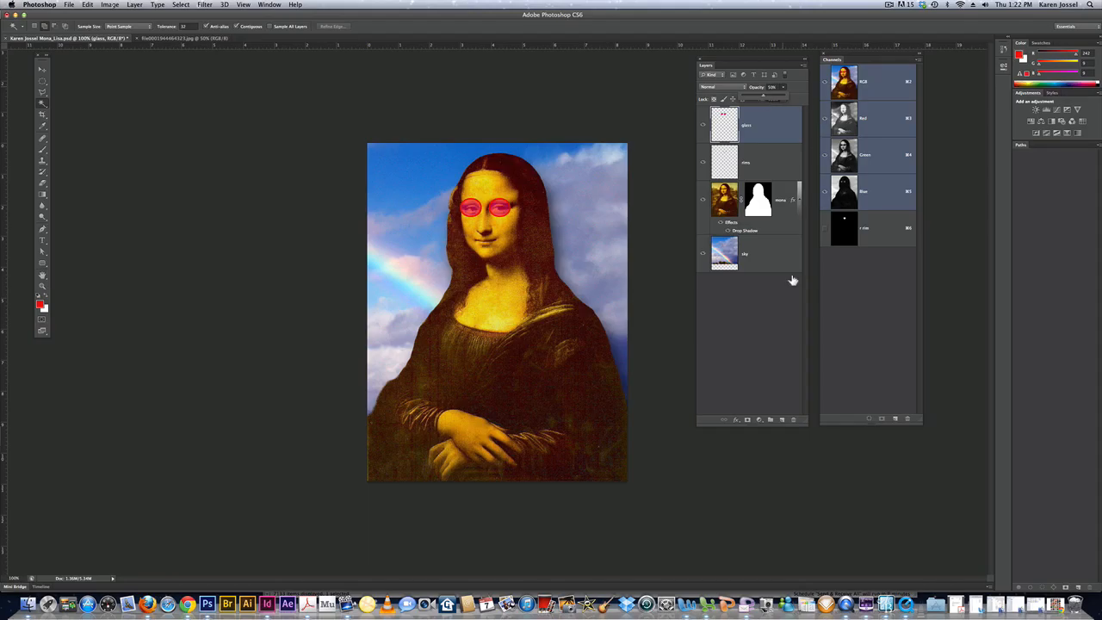
Create a new layer above glass and name it "rest of glasses"
left_click(781, 420)
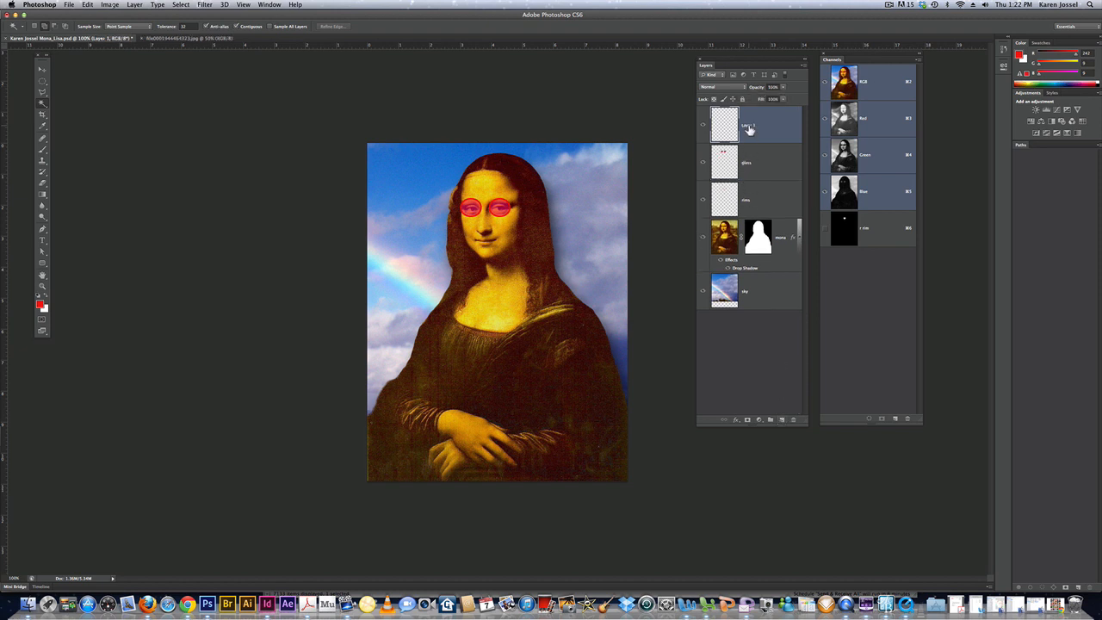
type("re")
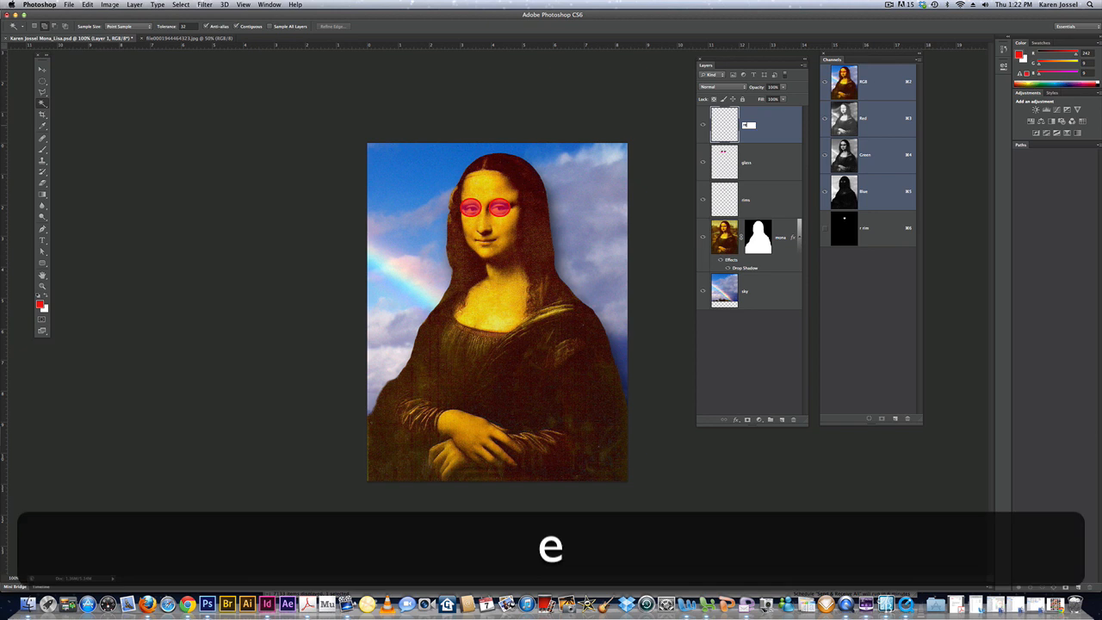
type("st of glasses")
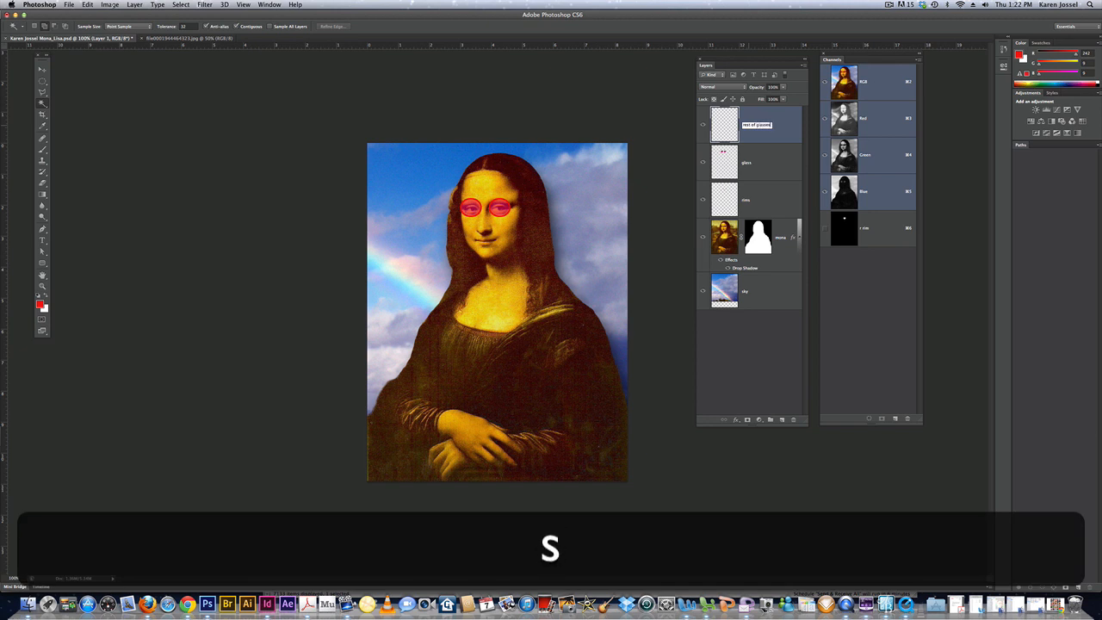
key("Return")
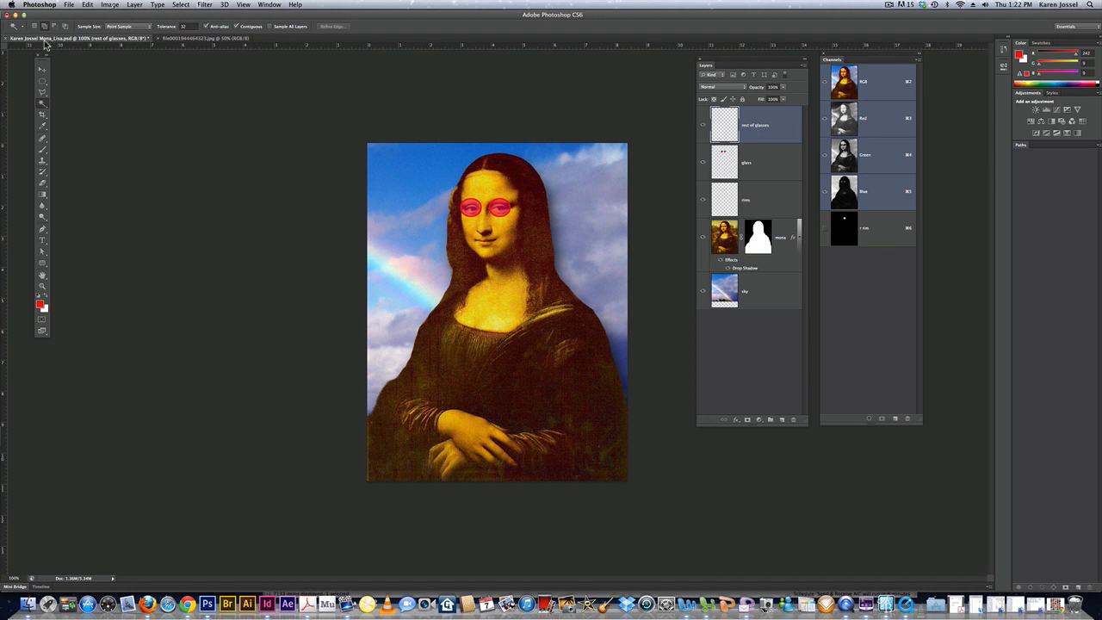
Switch to the Brush tool and shrink its tip for painting the thin parts of the glasses frame
left_click(44, 152)
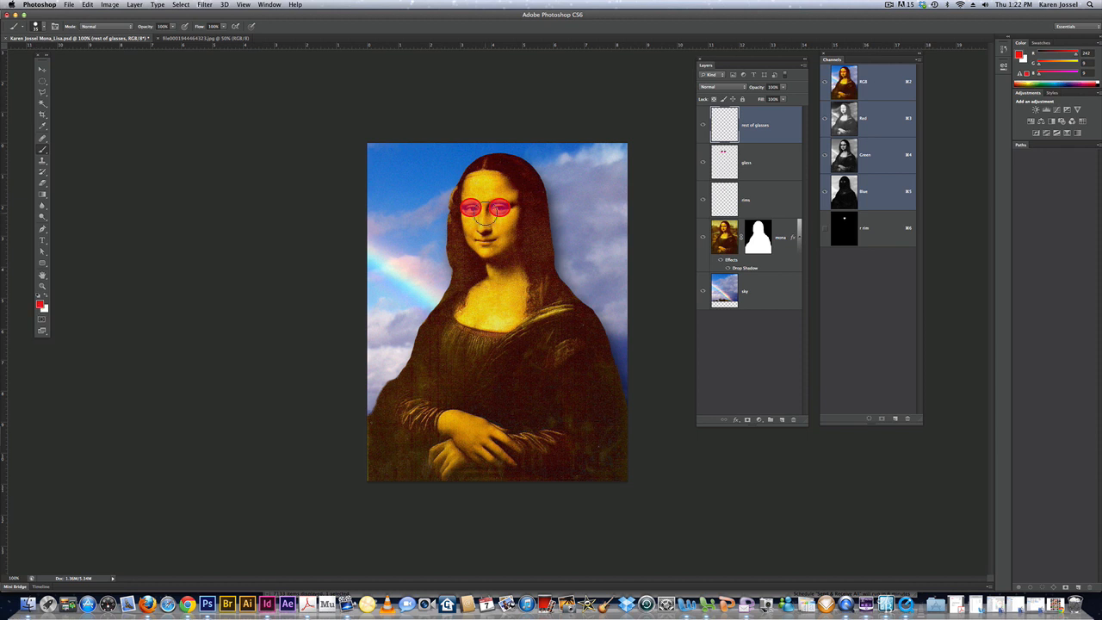
key("bracketleft")
key("bracketleft")
key("bracketleft")
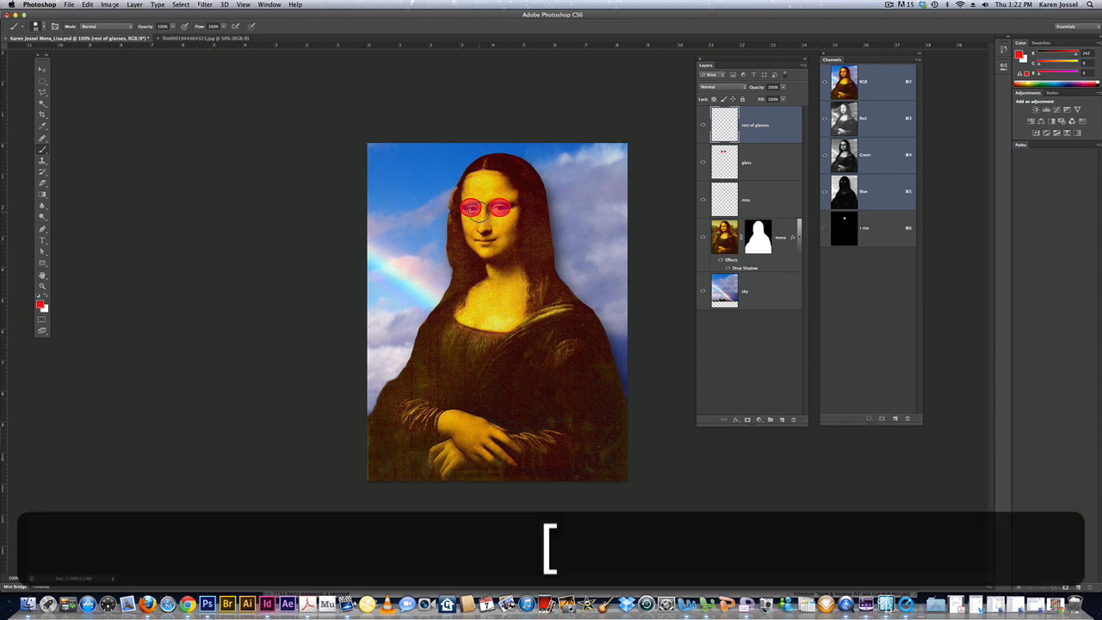